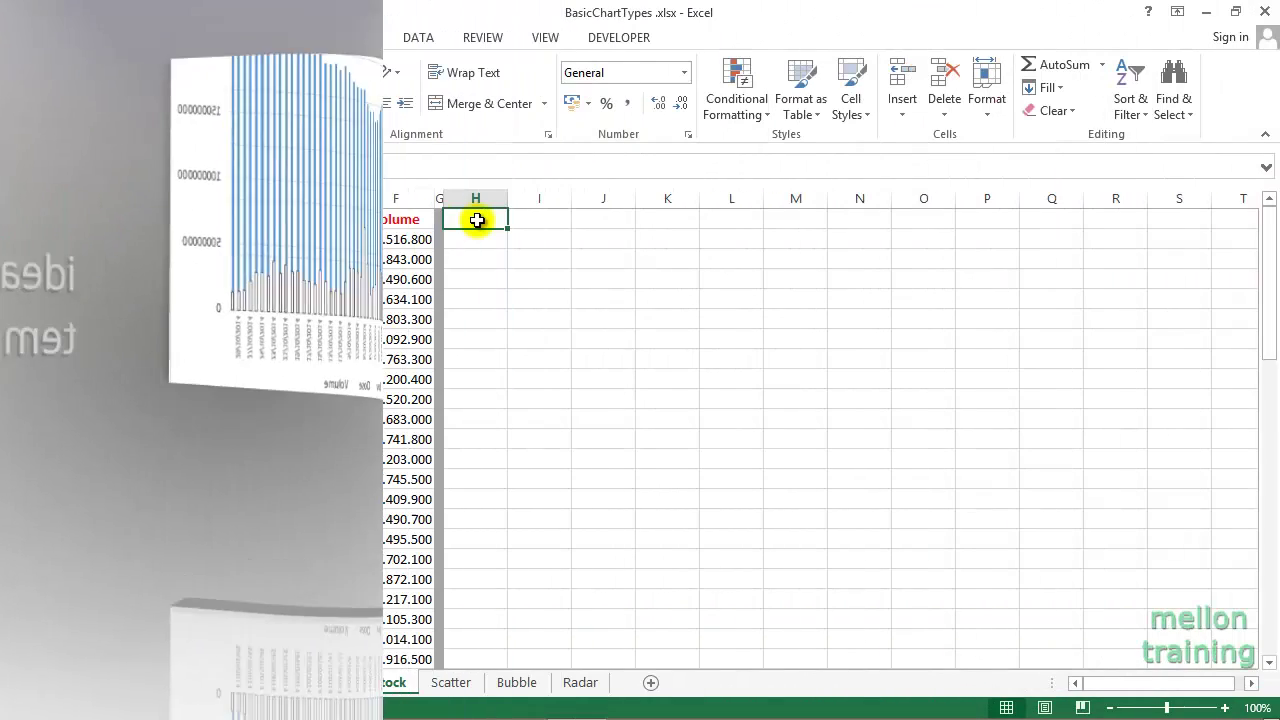
Browse the stock chart types on the Insert tab without inserting a chart
click(163, 42)
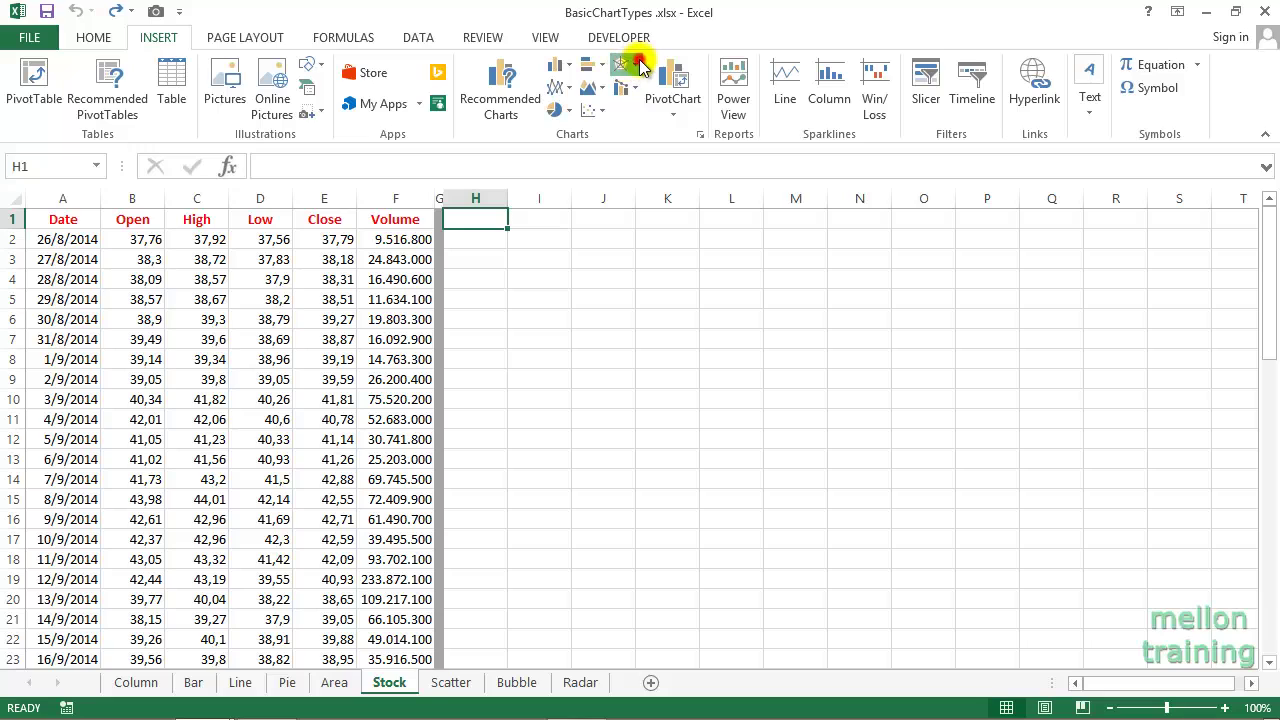
click(628, 65)
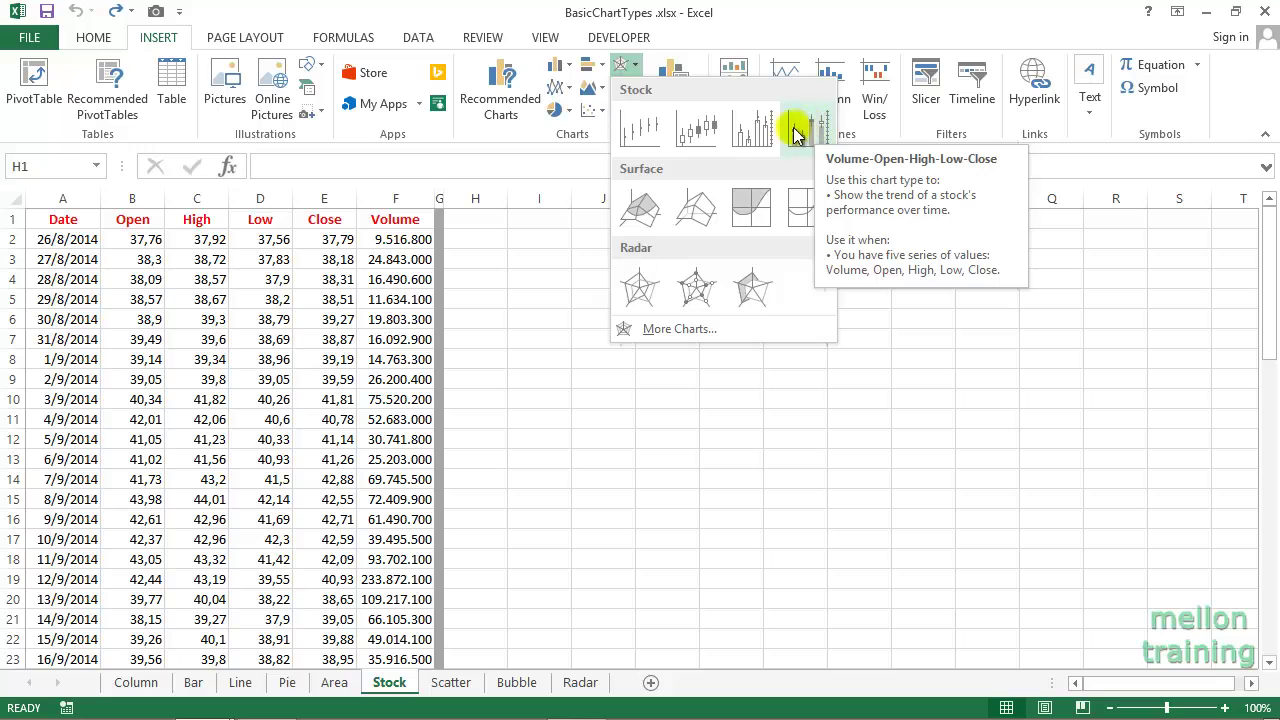
click(512, 287)
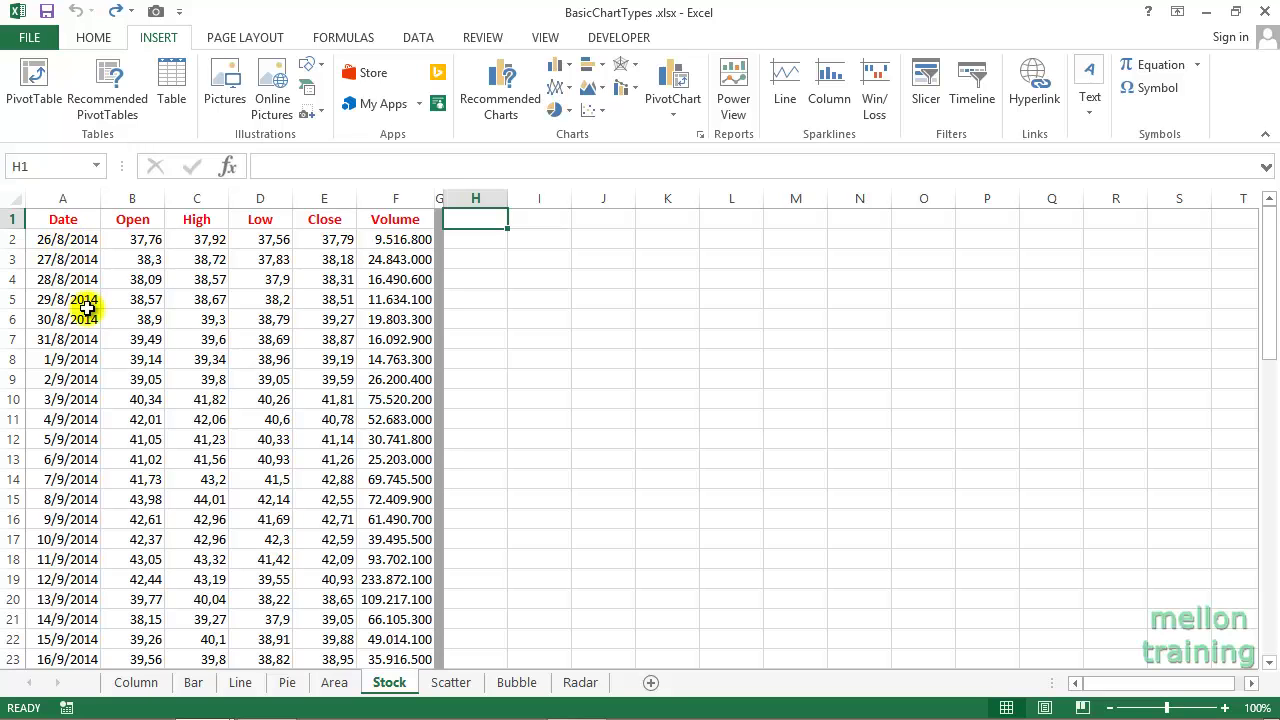
Select the Date through Close columns, range A1:E67
scroll(88, 432, down, 4)
scroll(90, 430, down, 5)
scroll(85, 428, down, 4)
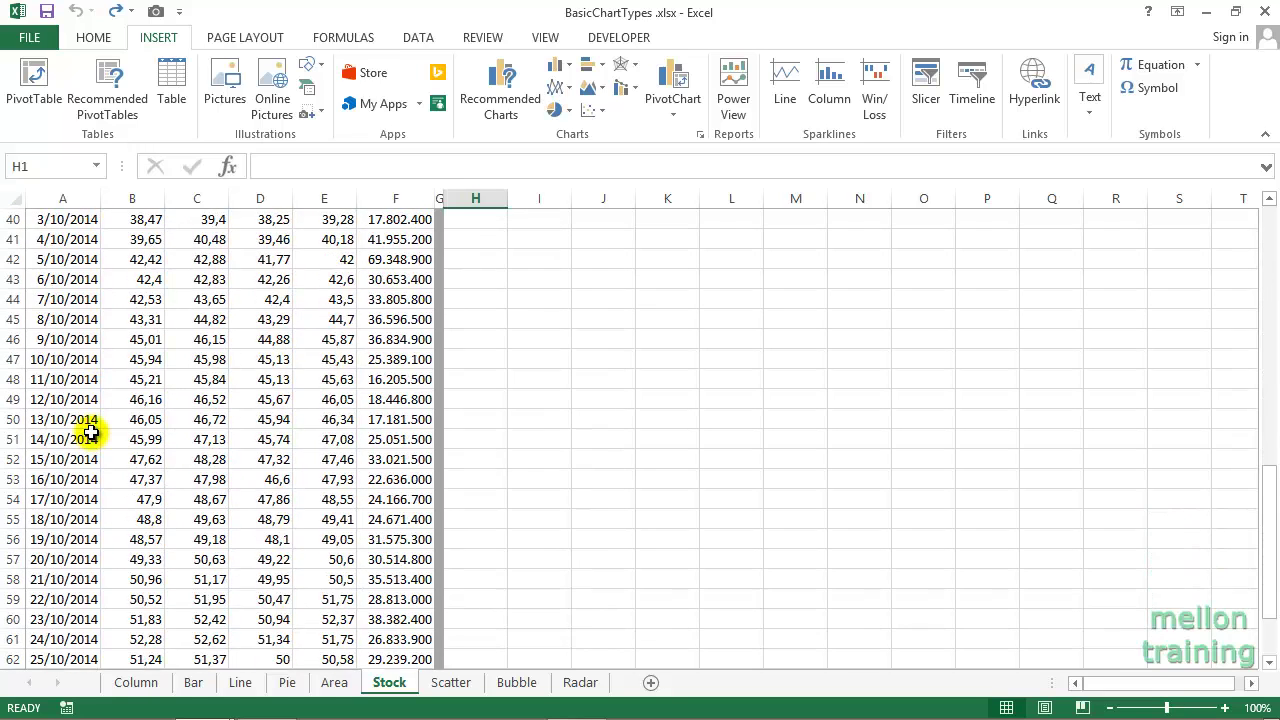
scroll(78, 440, down, 5)
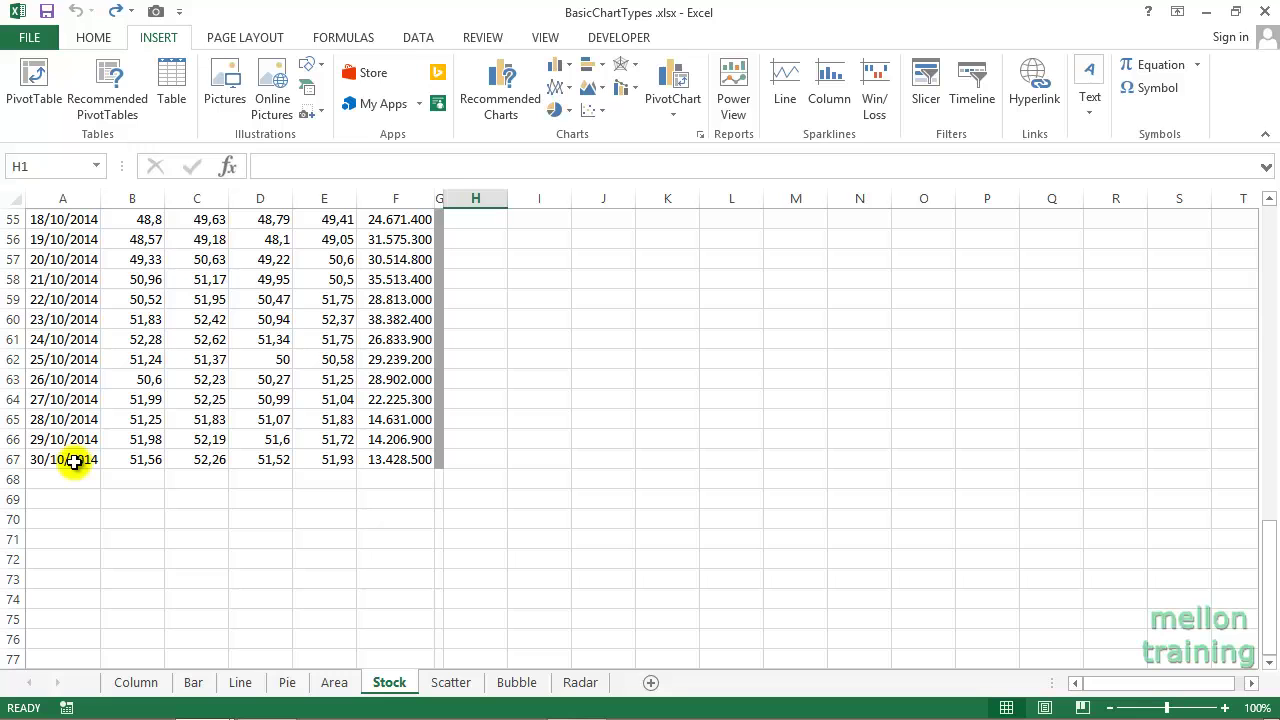
scroll(75, 460, up, 6)
scroll(77, 460, up, 9)
scroll(77, 458, up, 3)
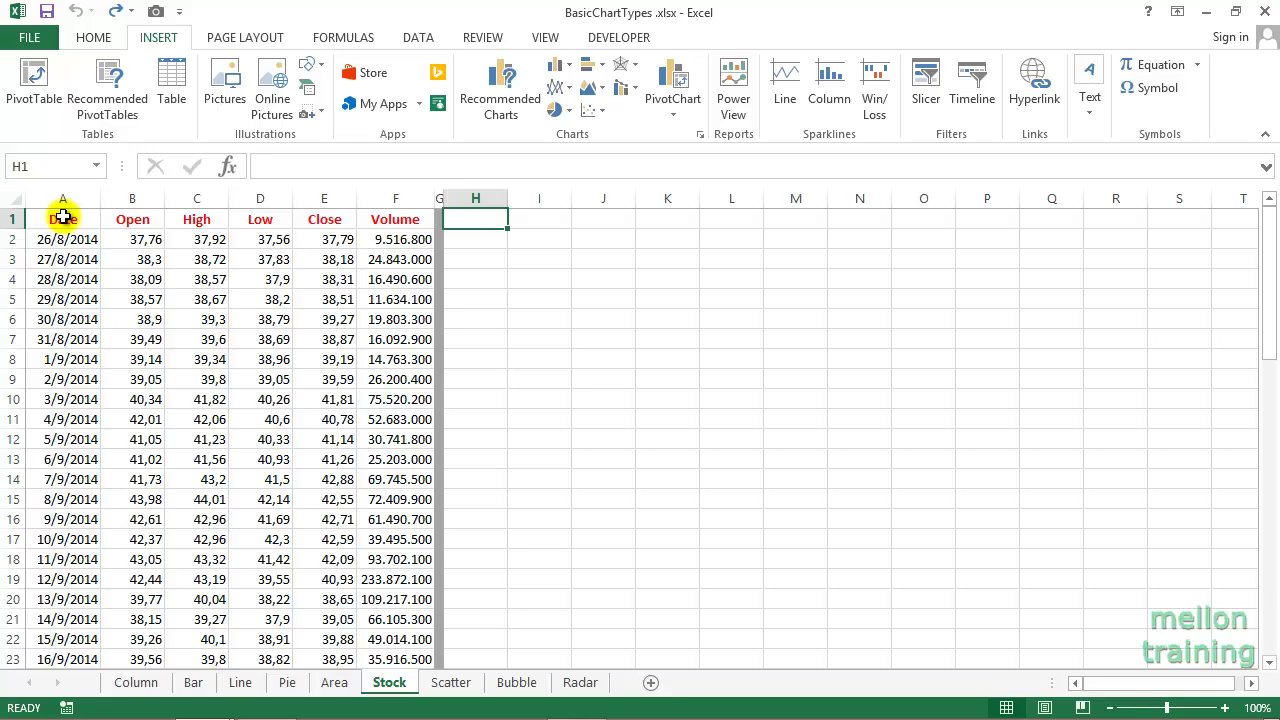
mouse_move(62, 218)
mouse_down()
mouse_move(325, 414)
mouse_move(325, 702)
mouse_up()
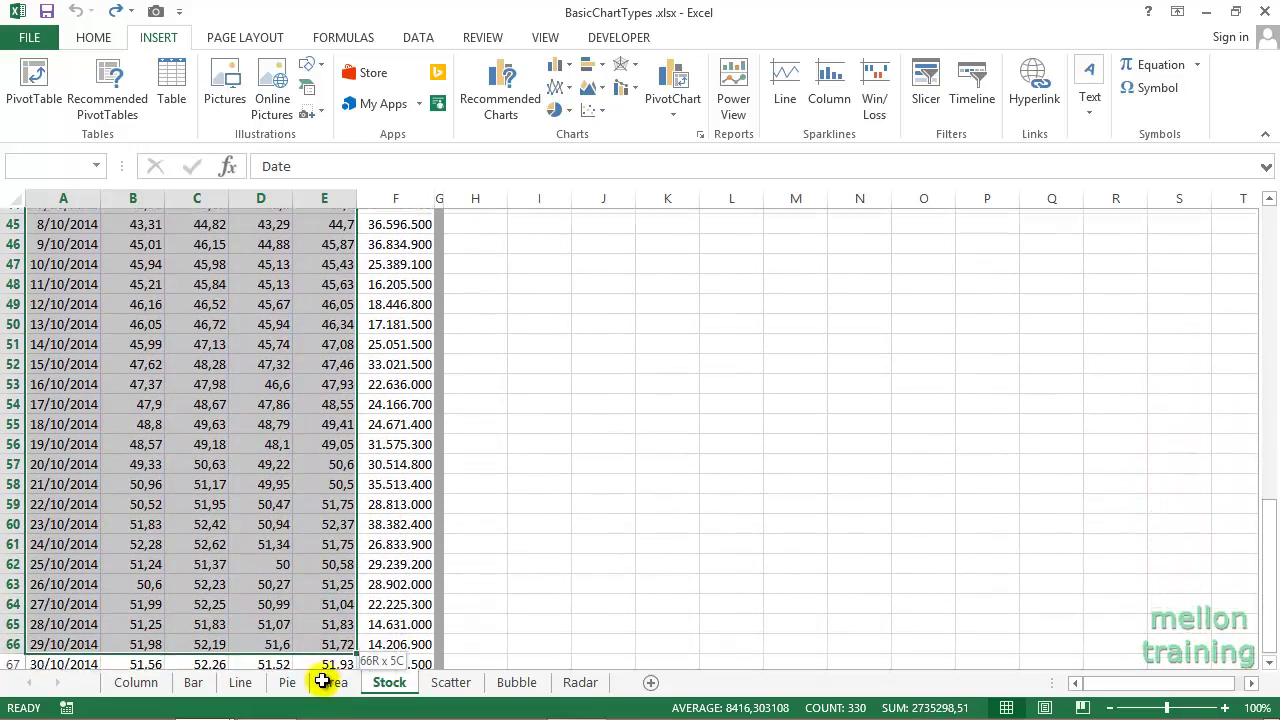
drag(325, 702, 323, 640)
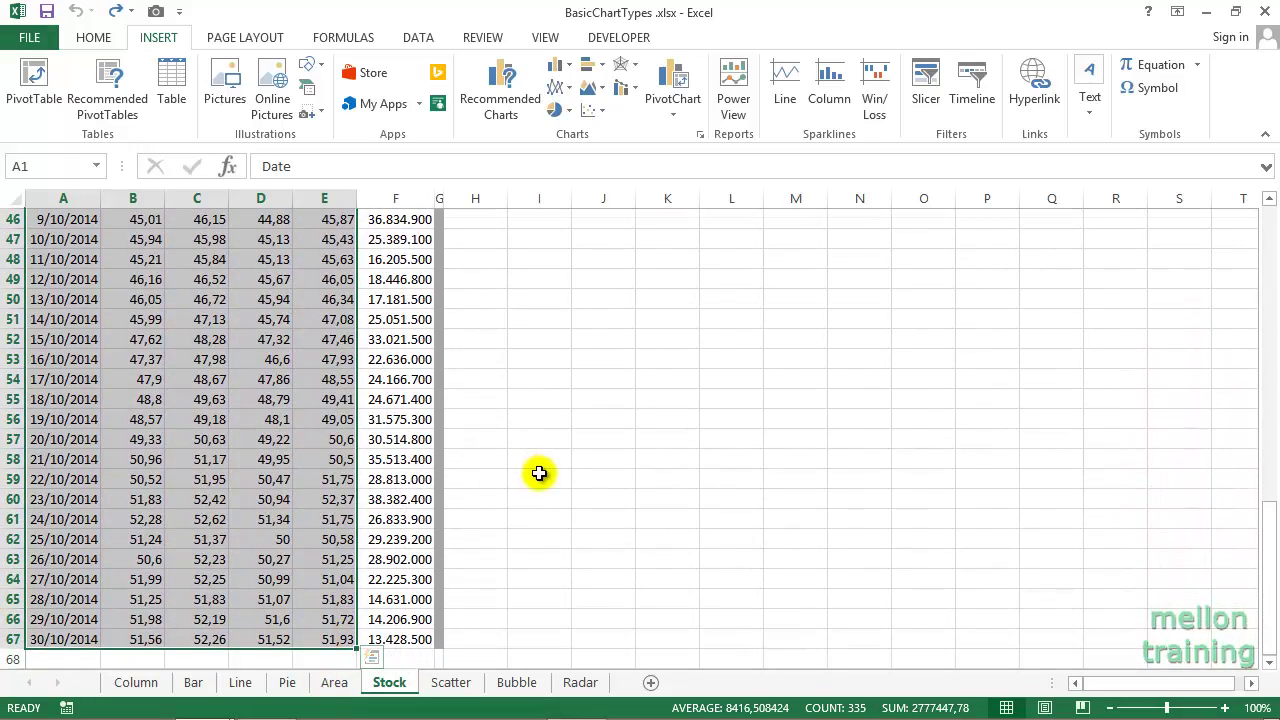
scroll(537, 481, up, 10)
scroll(537, 481, up, 5)
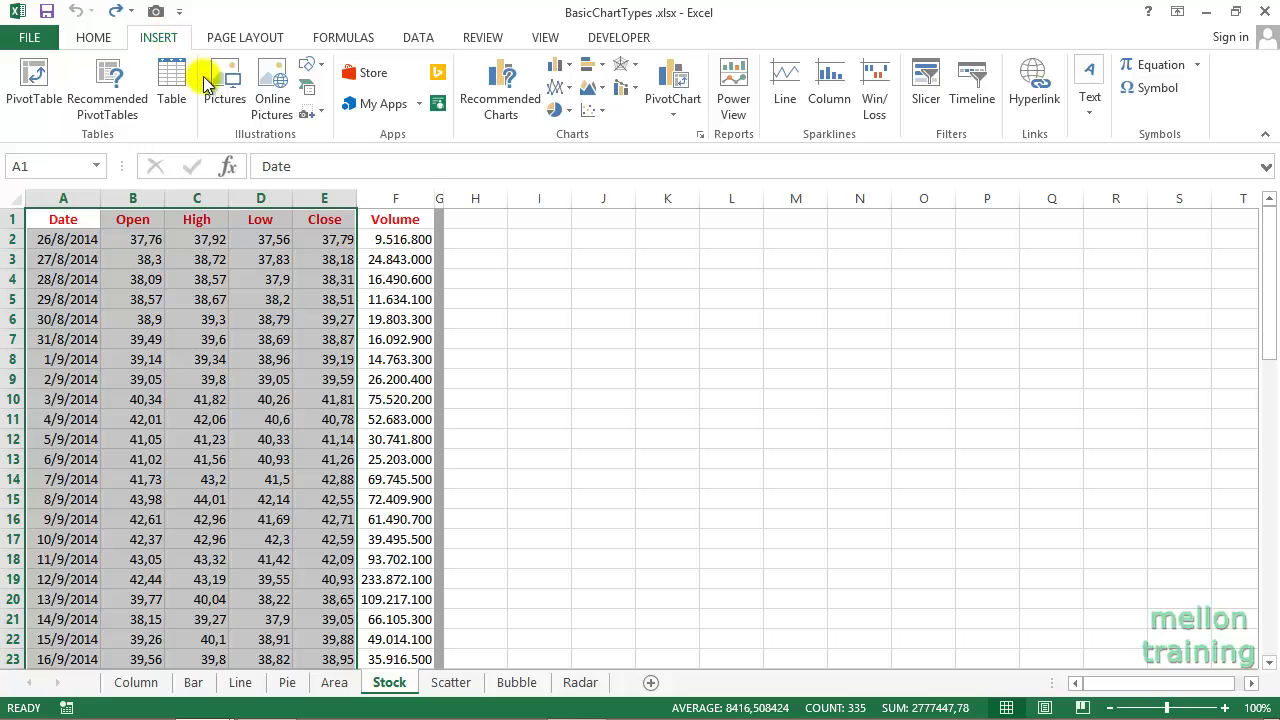
Insert an Open-High-Low-Close stock chart, moved up beside the table and enlarged
click(640, 72)
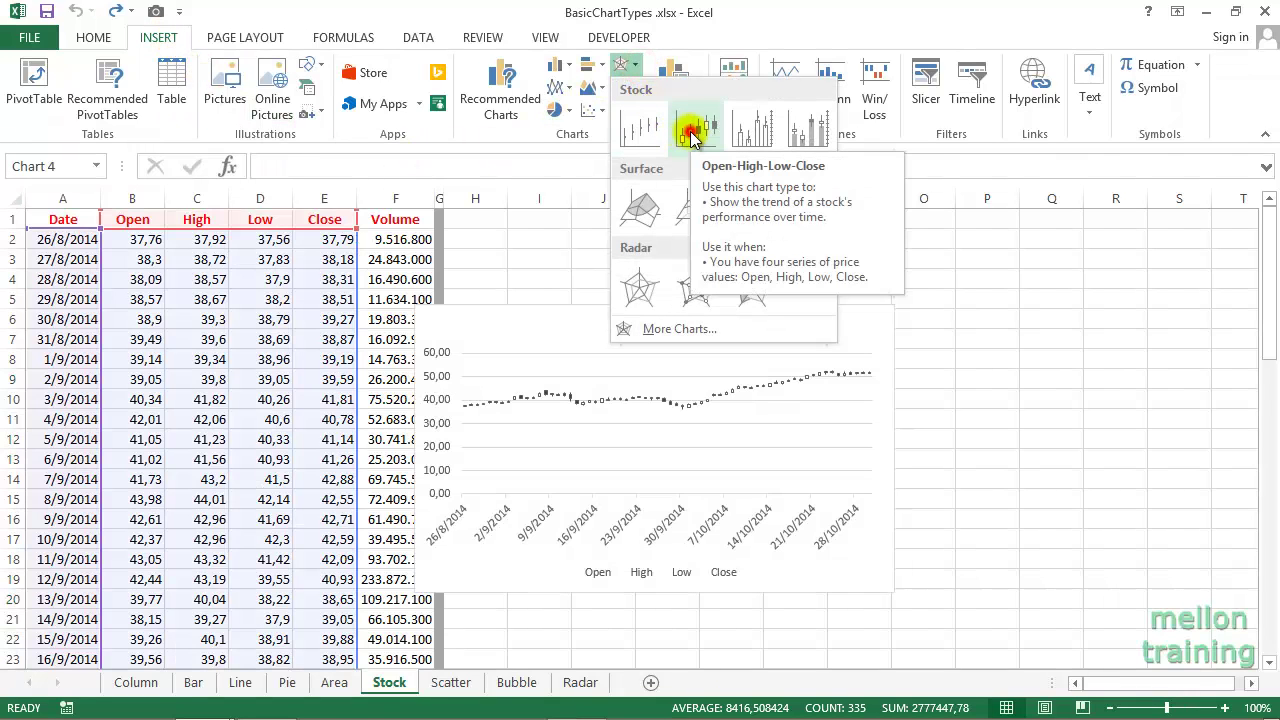
click(690, 137)
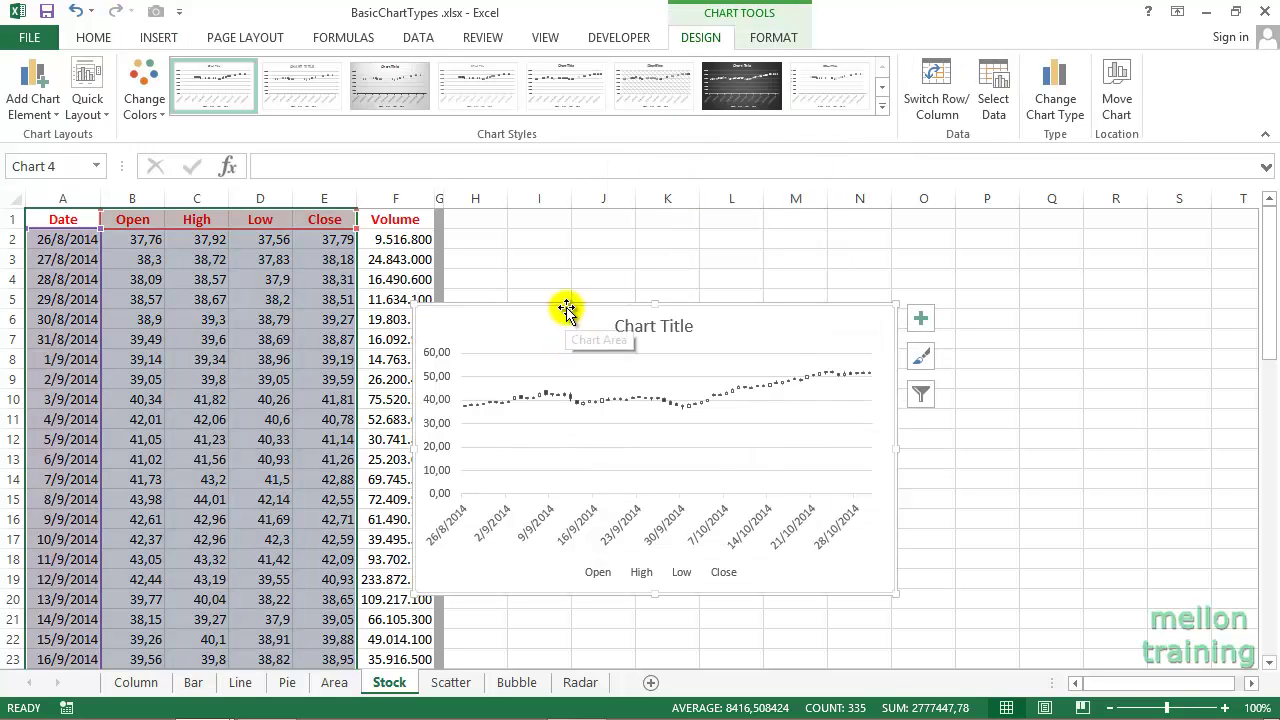
drag(566, 311, 606, 223)
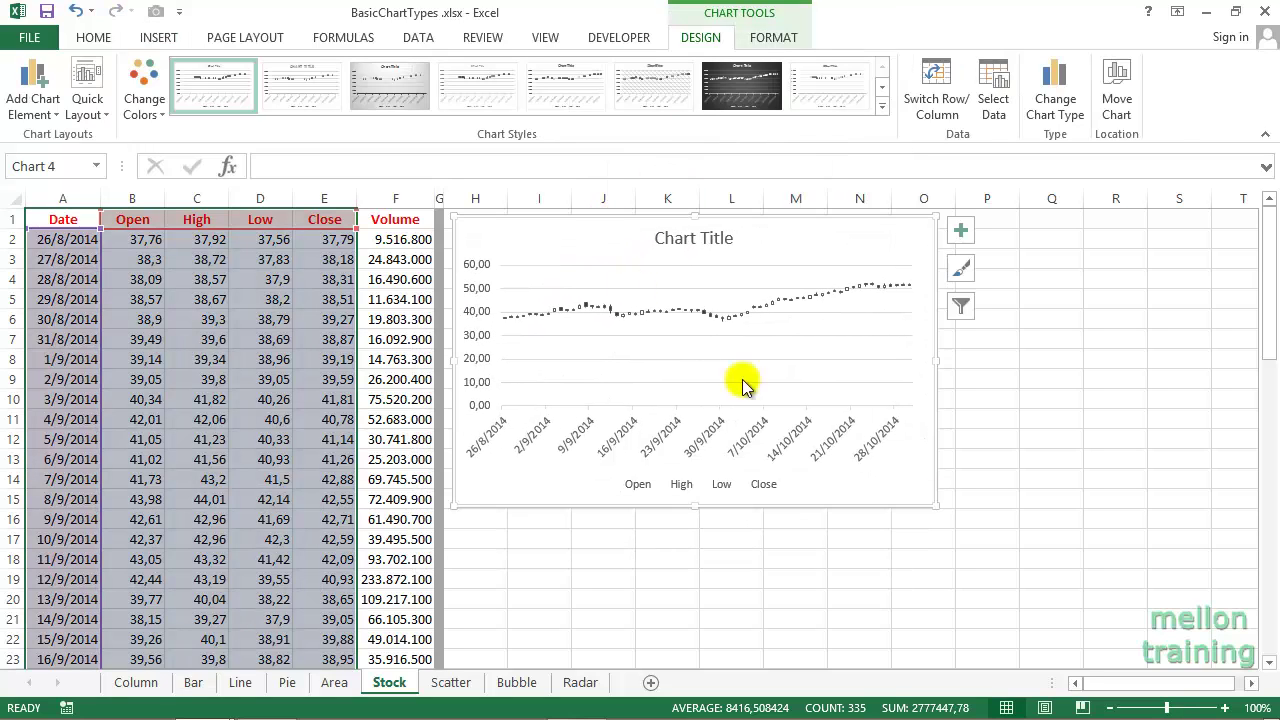
mouse_move(936, 506)
mouse_down()
mouse_move(996, 522)
mouse_move(1018, 556)
mouse_up()
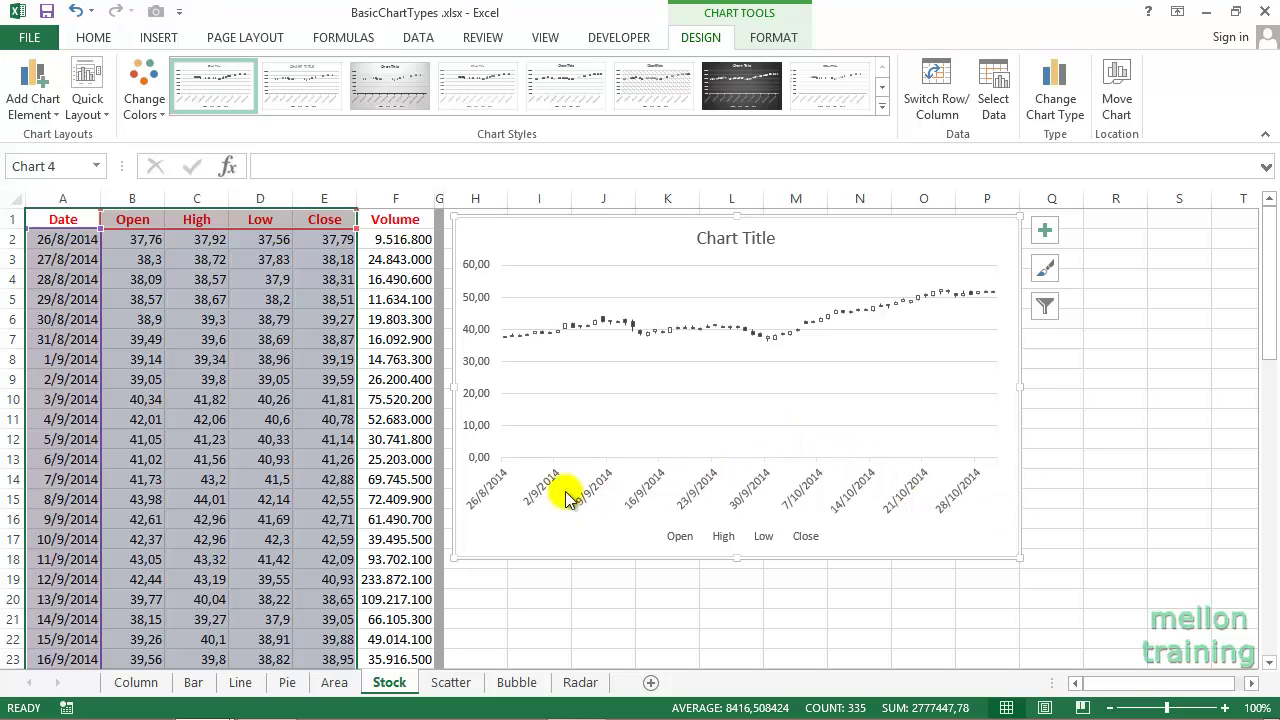
Set the date axis labels to font size 6, then open Format Axis for the price axis
click(598, 492)
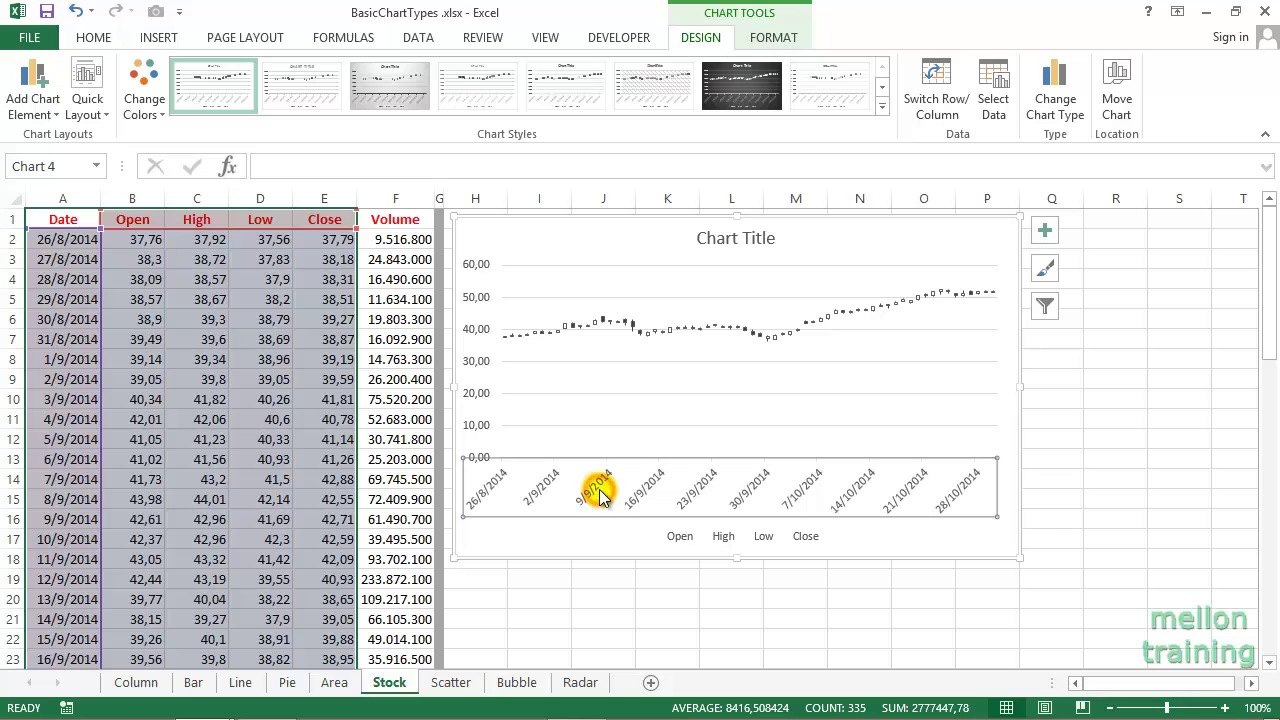
click(80, 42)
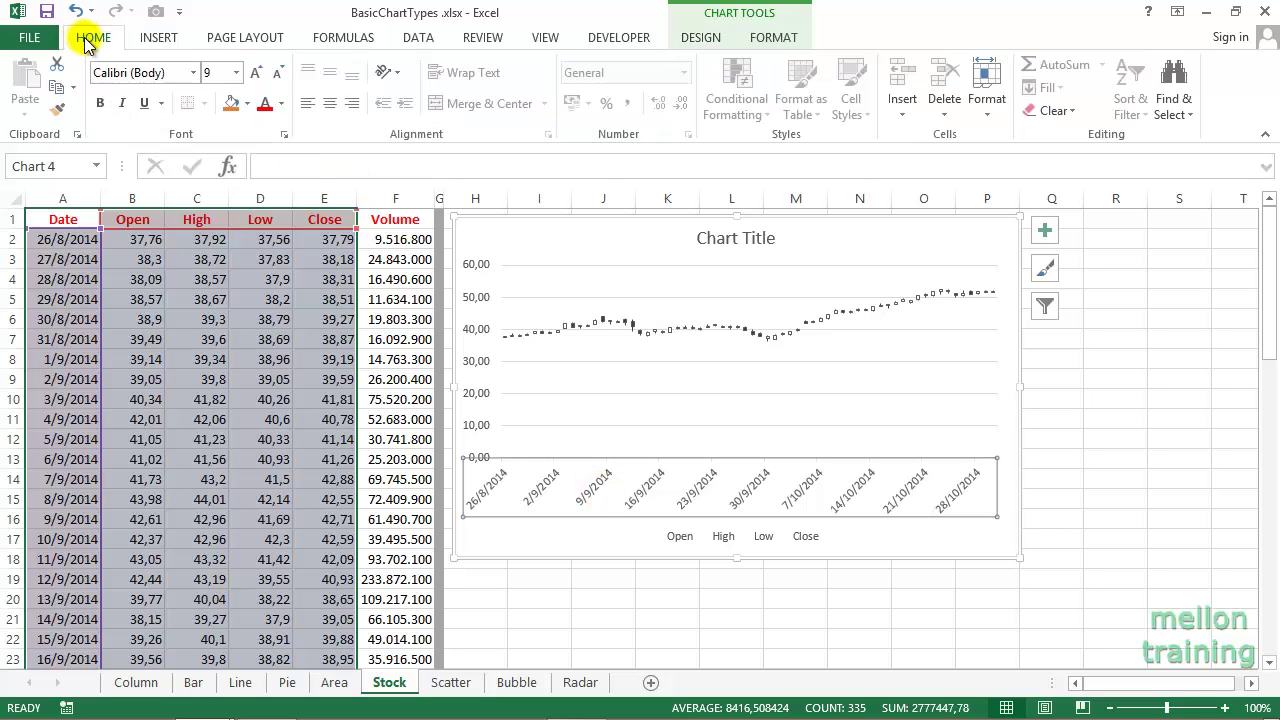
click(220, 72)
text(6)
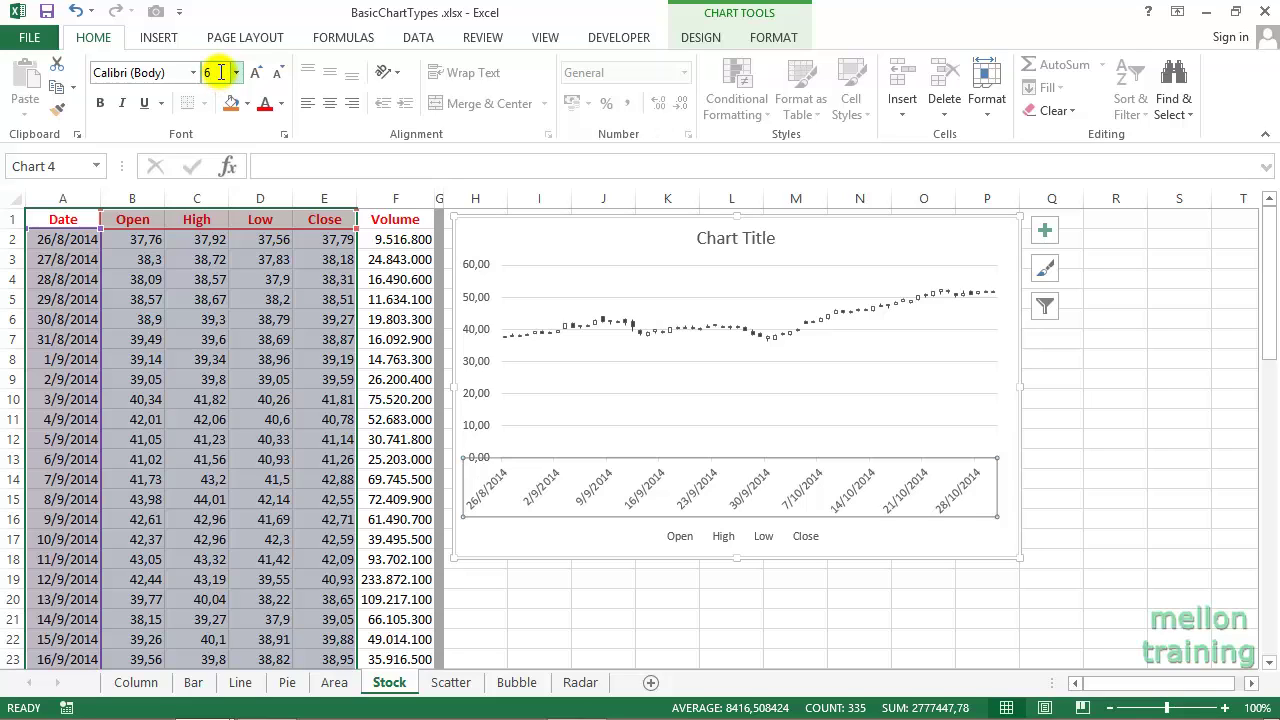
key(Return)
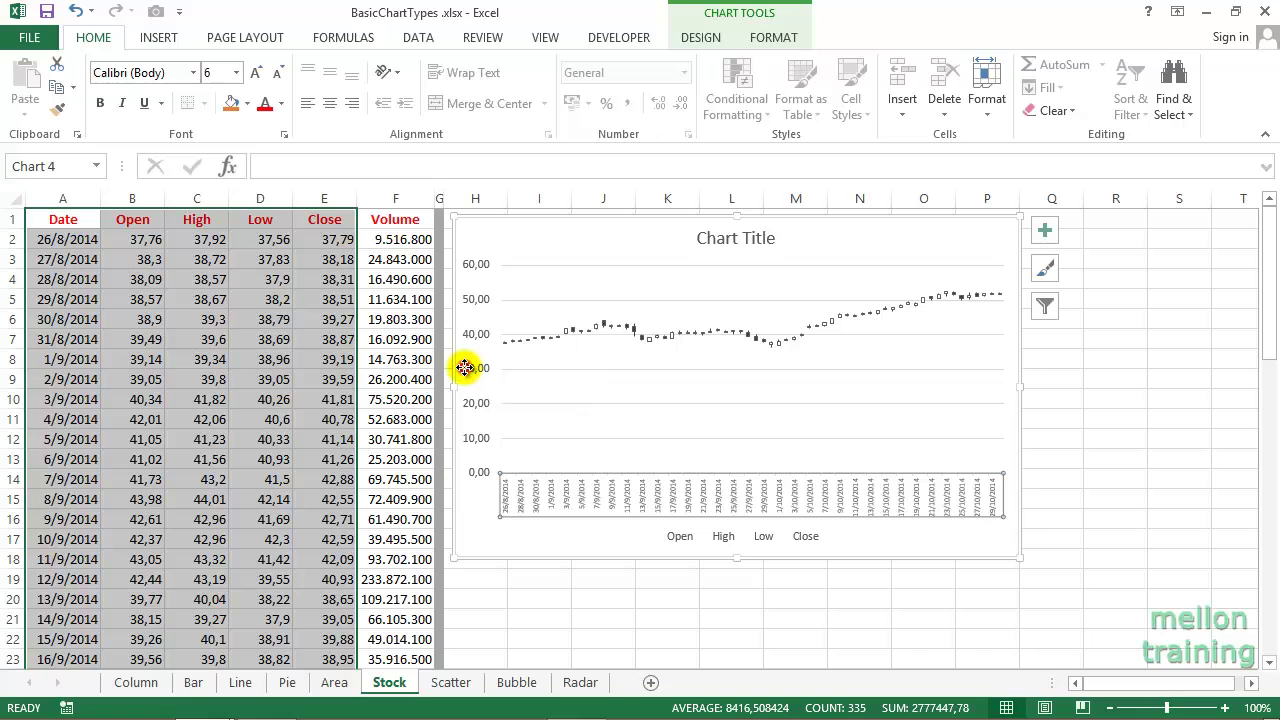
double_click(468, 367)
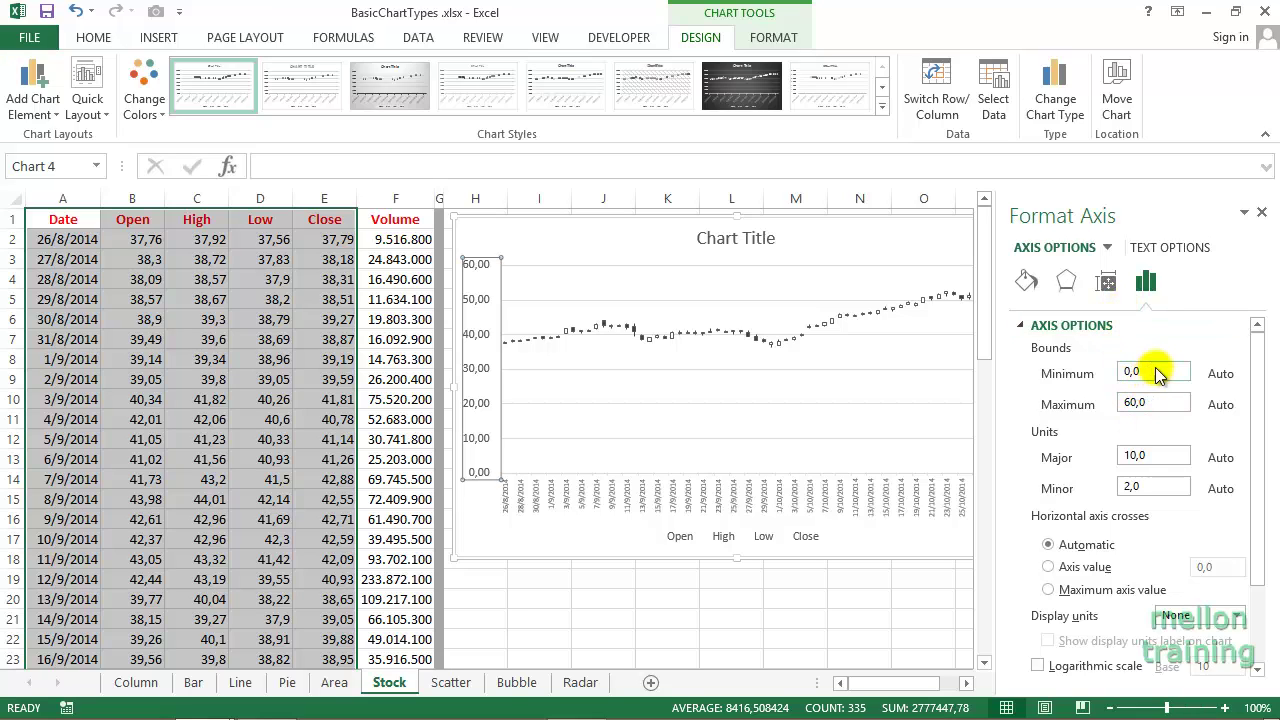
Set the price axis minimum bound to 30 and close the Format Axis pane
drag(1157, 373, 1108, 372)
text(30)
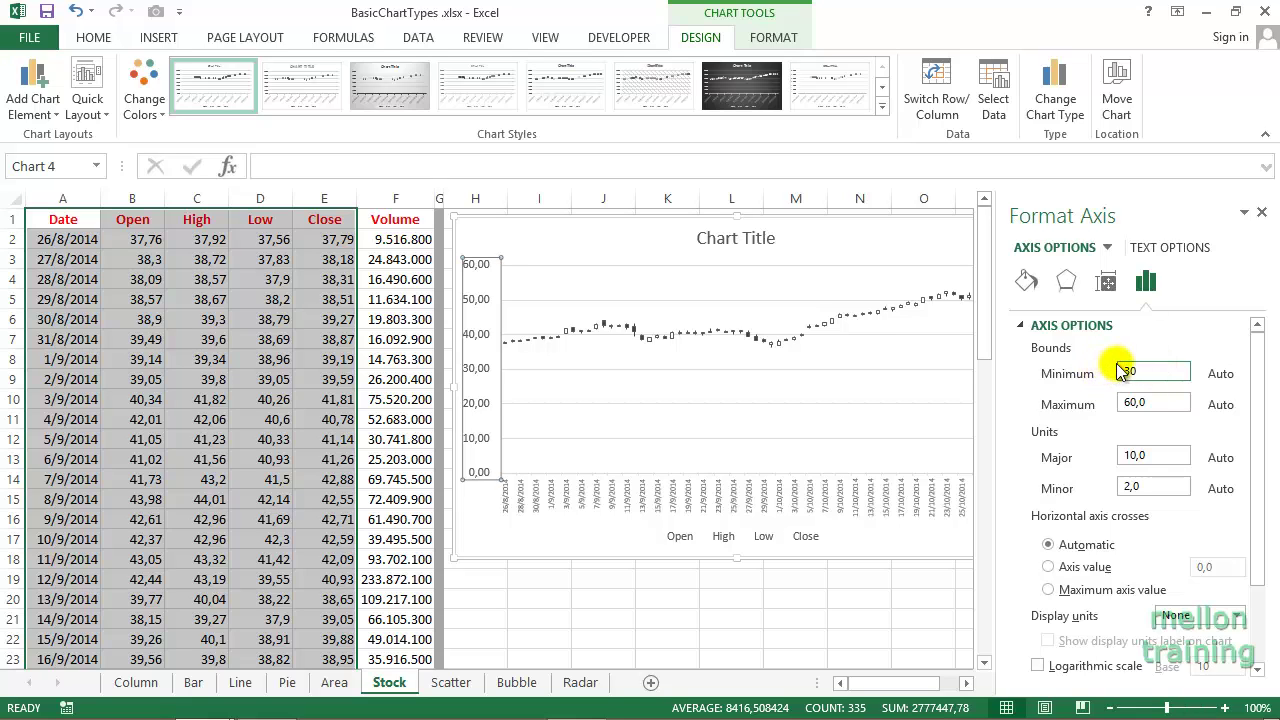
key(Return)
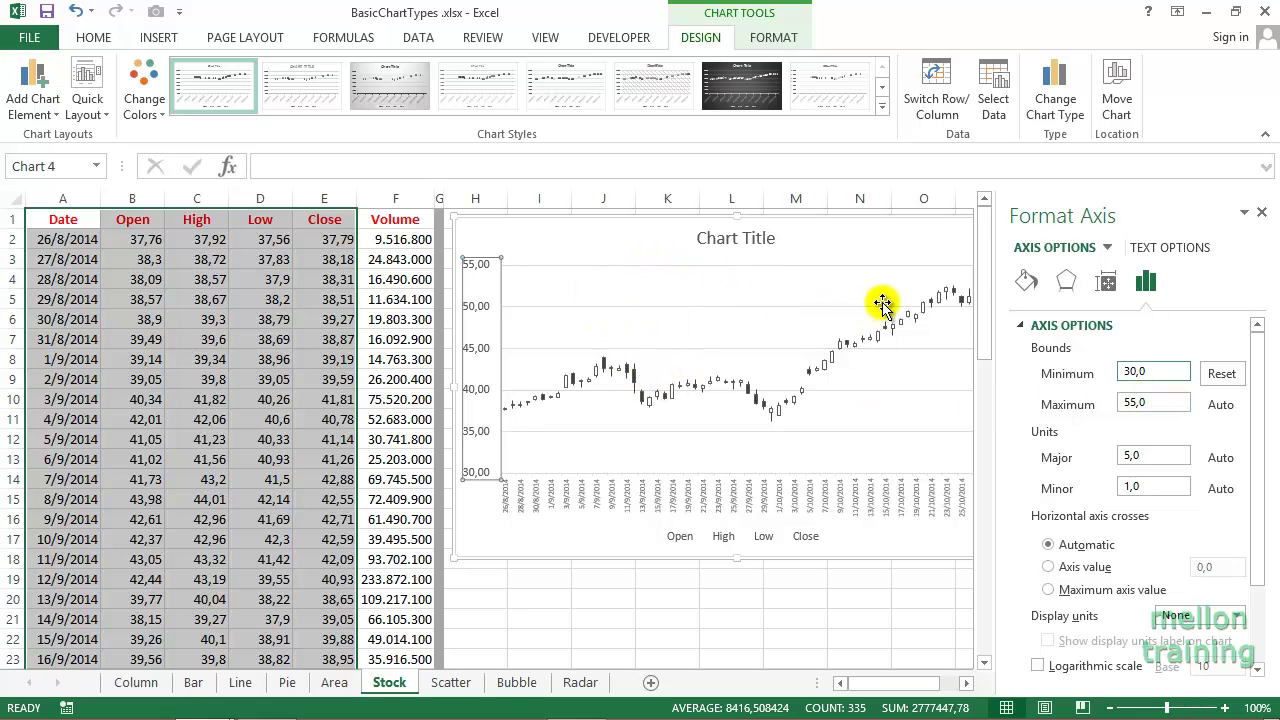
click(1262, 213)
Select the whole table from Date to Volume, range A1:F67
click(656, 611)
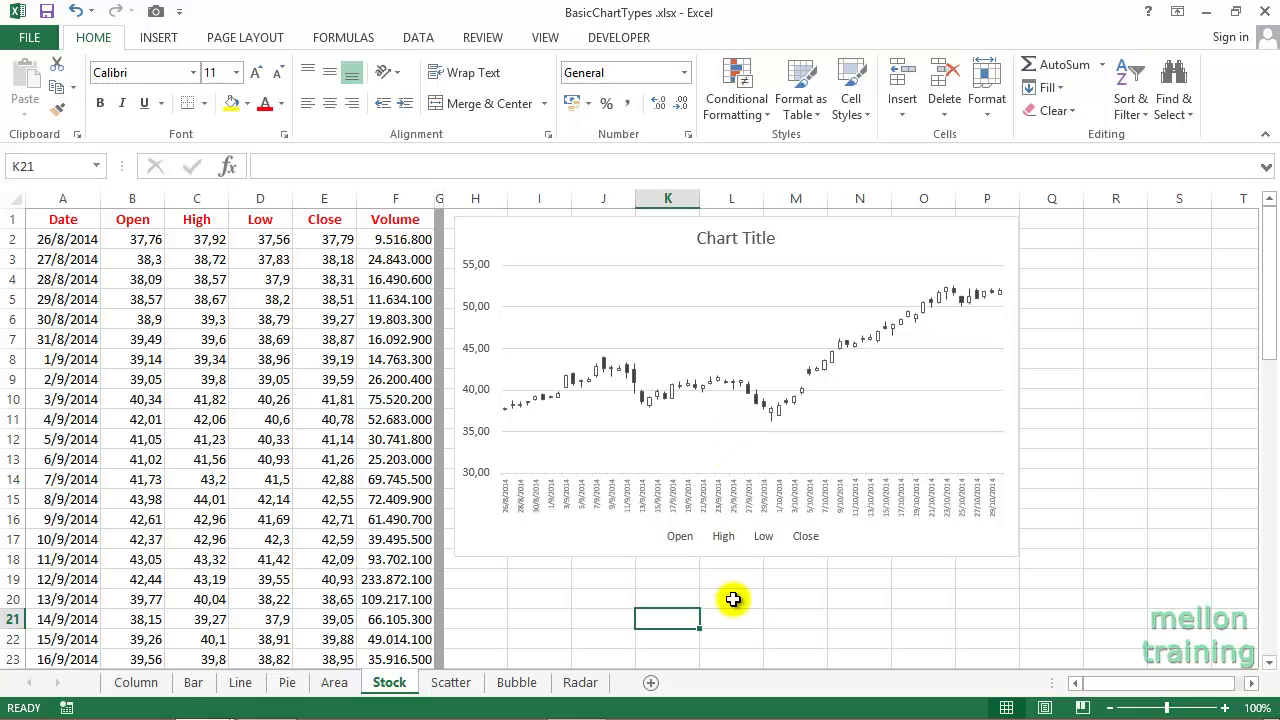
click(84, 222)
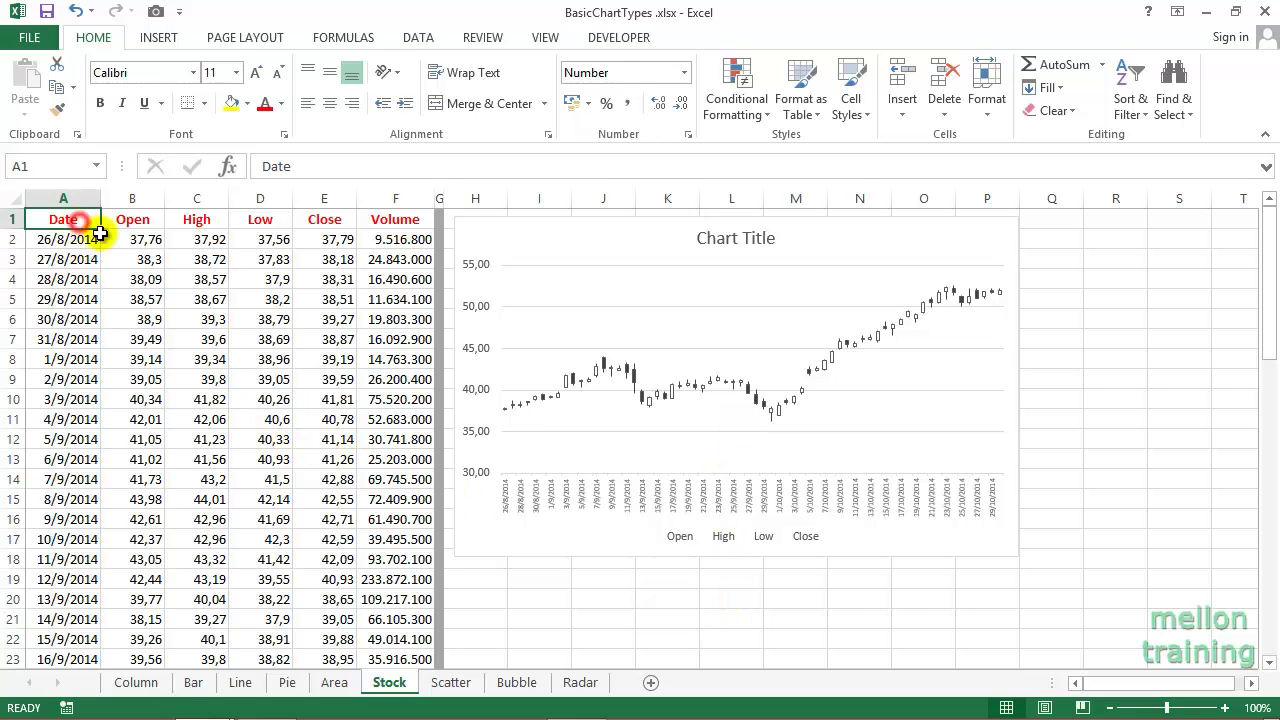
mouse_move(100, 233)
mouse_down()
mouse_move(417, 690)
mouse_move(414, 622)
mouse_up()
scroll(473, 515, up, 5)
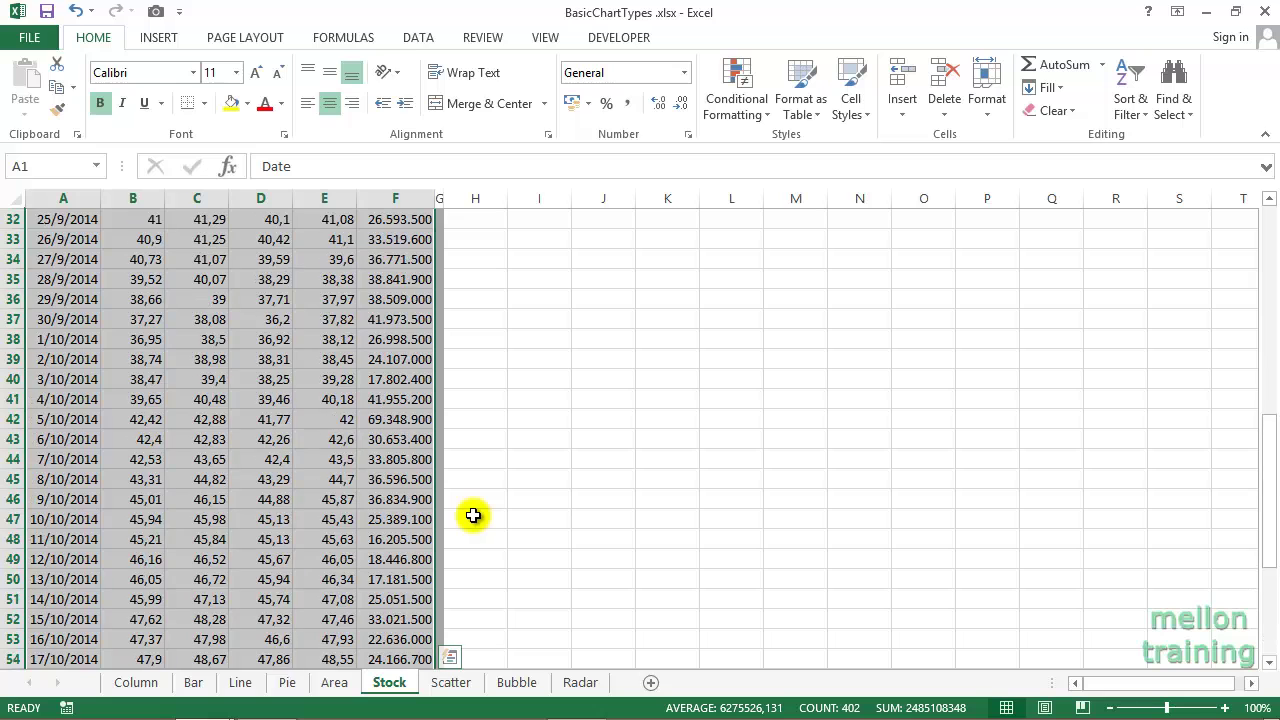
scroll(473, 515, up, 8)
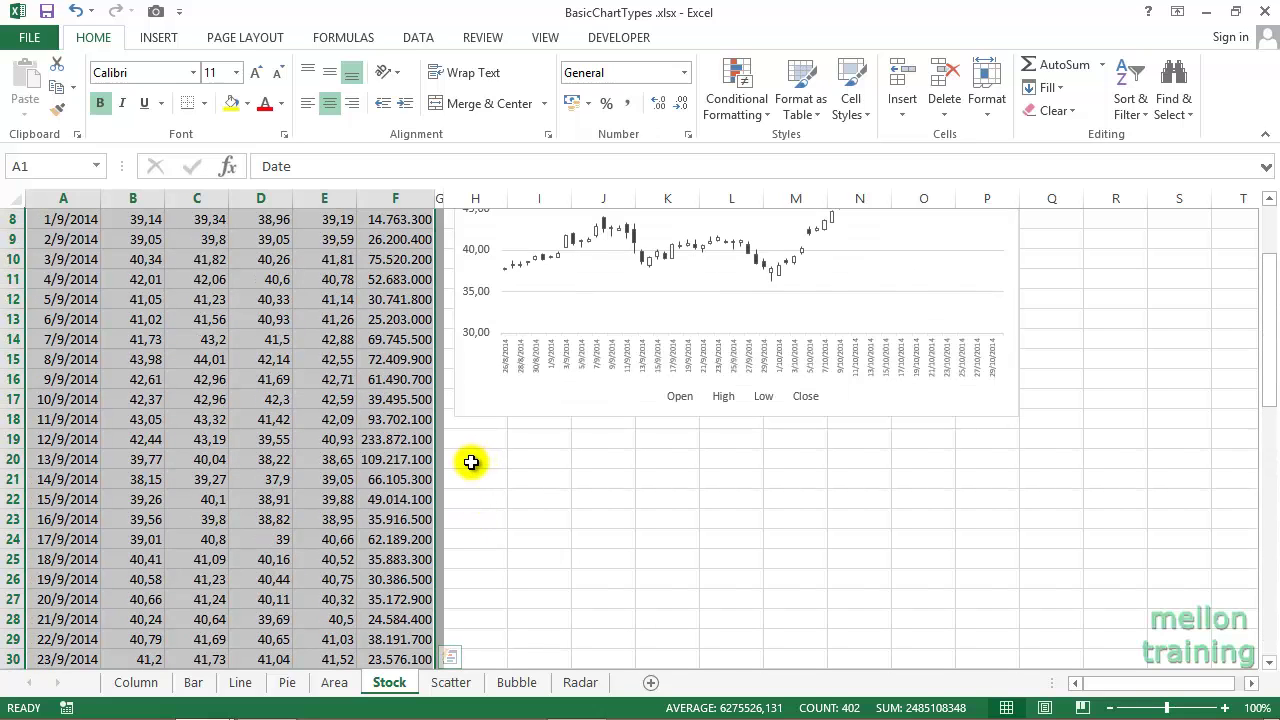
click(160, 40)
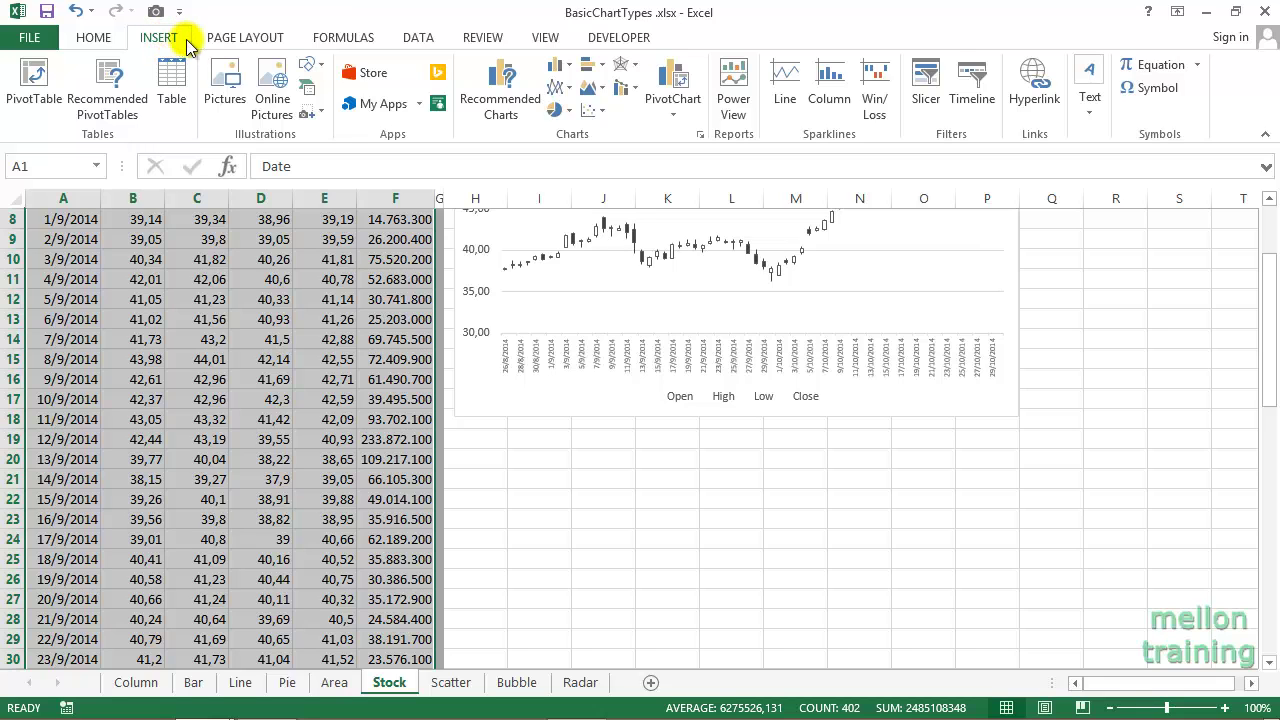
Insert a Volume-Open-High-Low-Close stock chart and dismiss the data-order information message
click(636, 70)
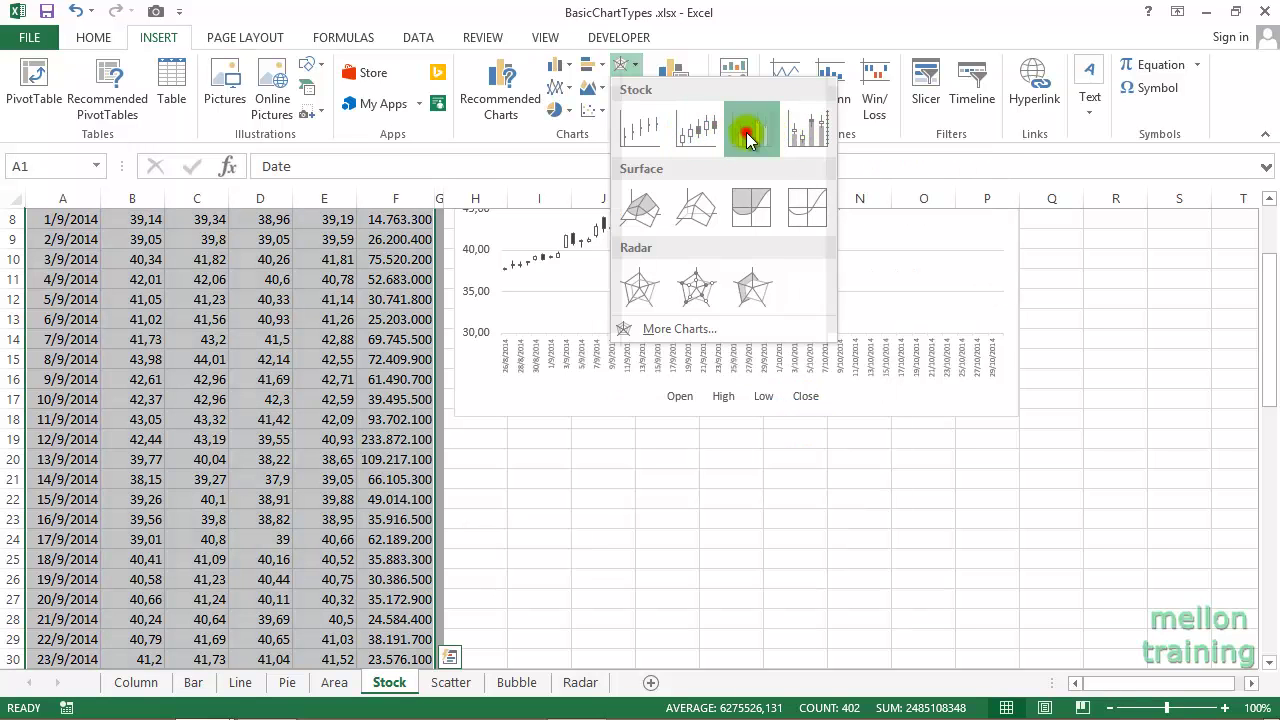
click(718, 140)
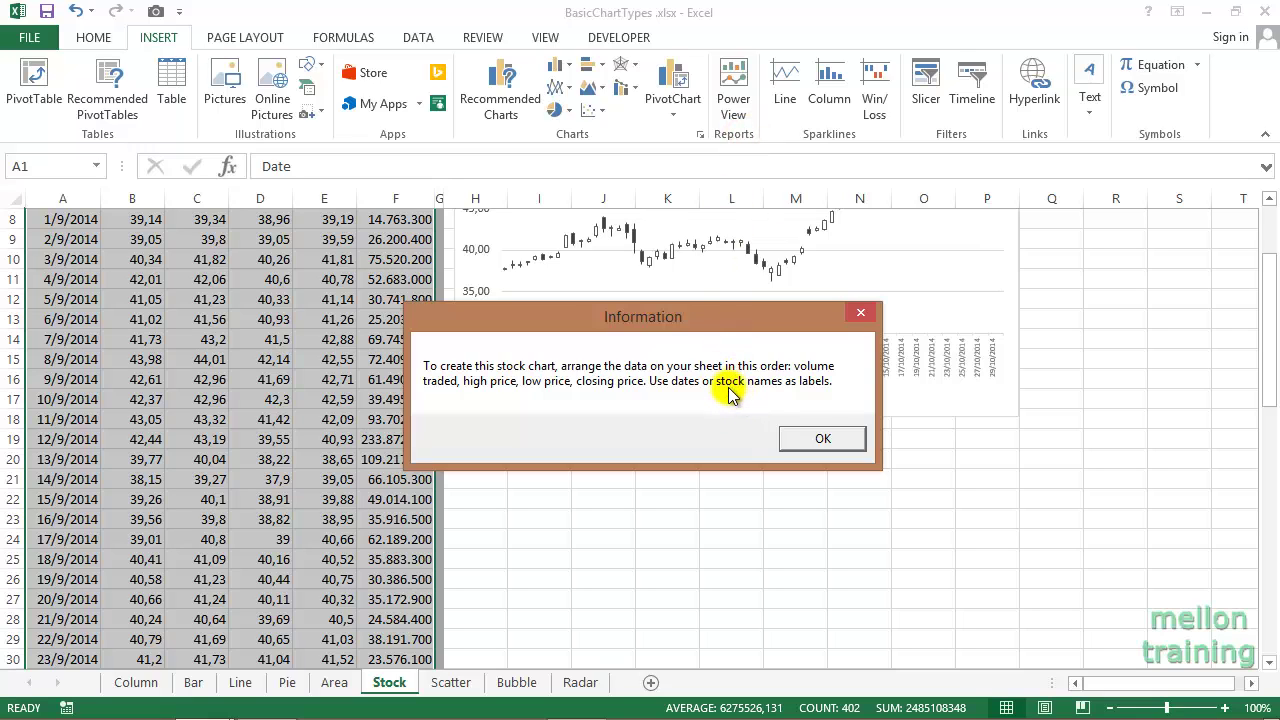
click(815, 440)
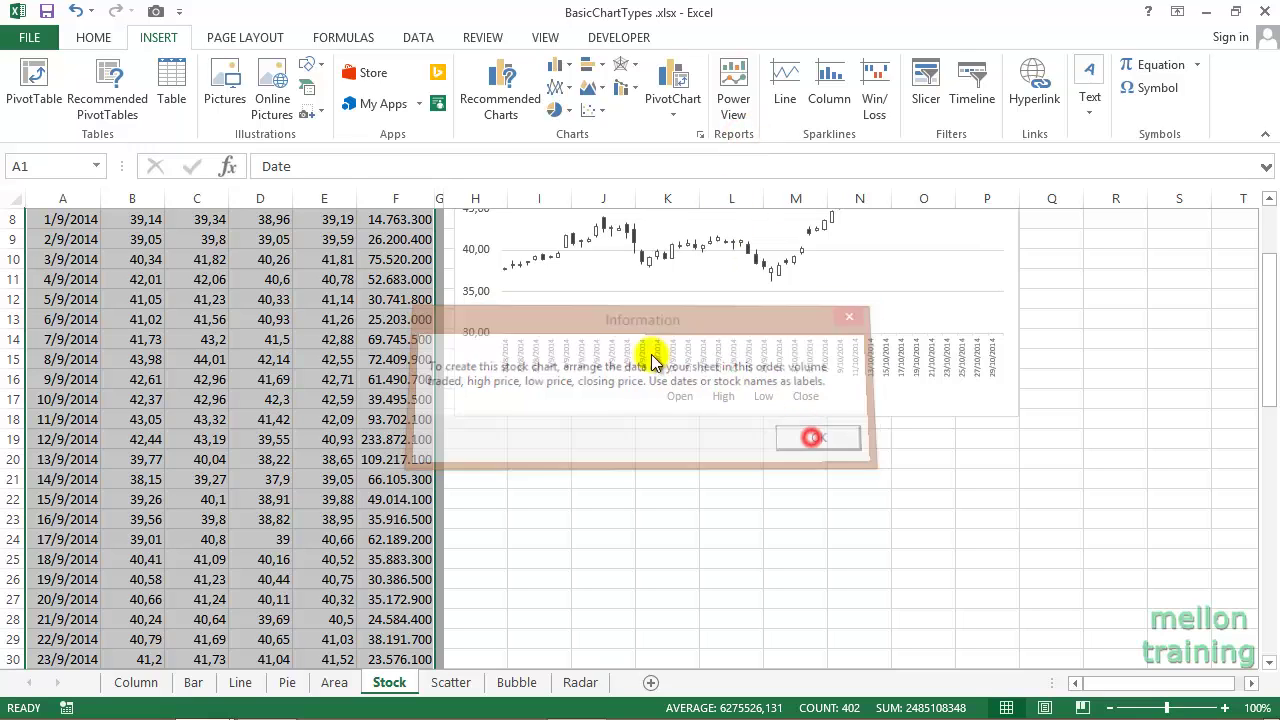
Insert a Volume-Open-High-Low-Close chart, placed below the first chart and enlarged
click(638, 66)
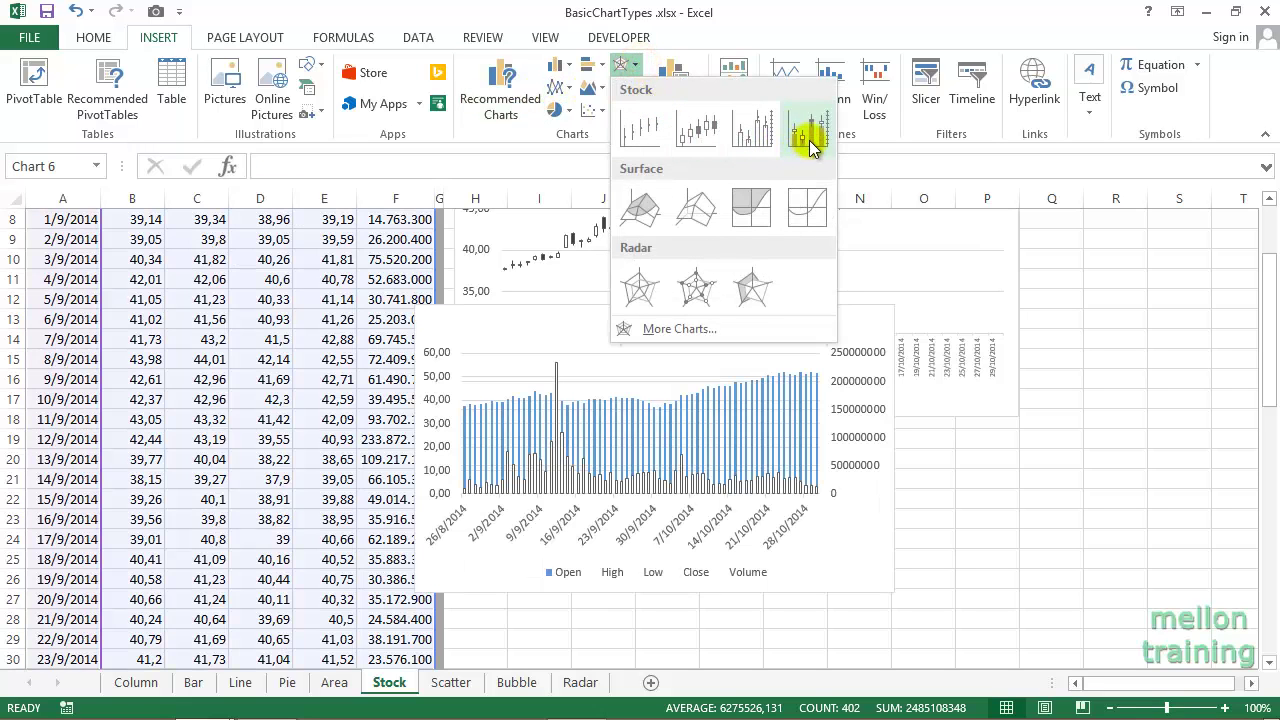
click(810, 140)
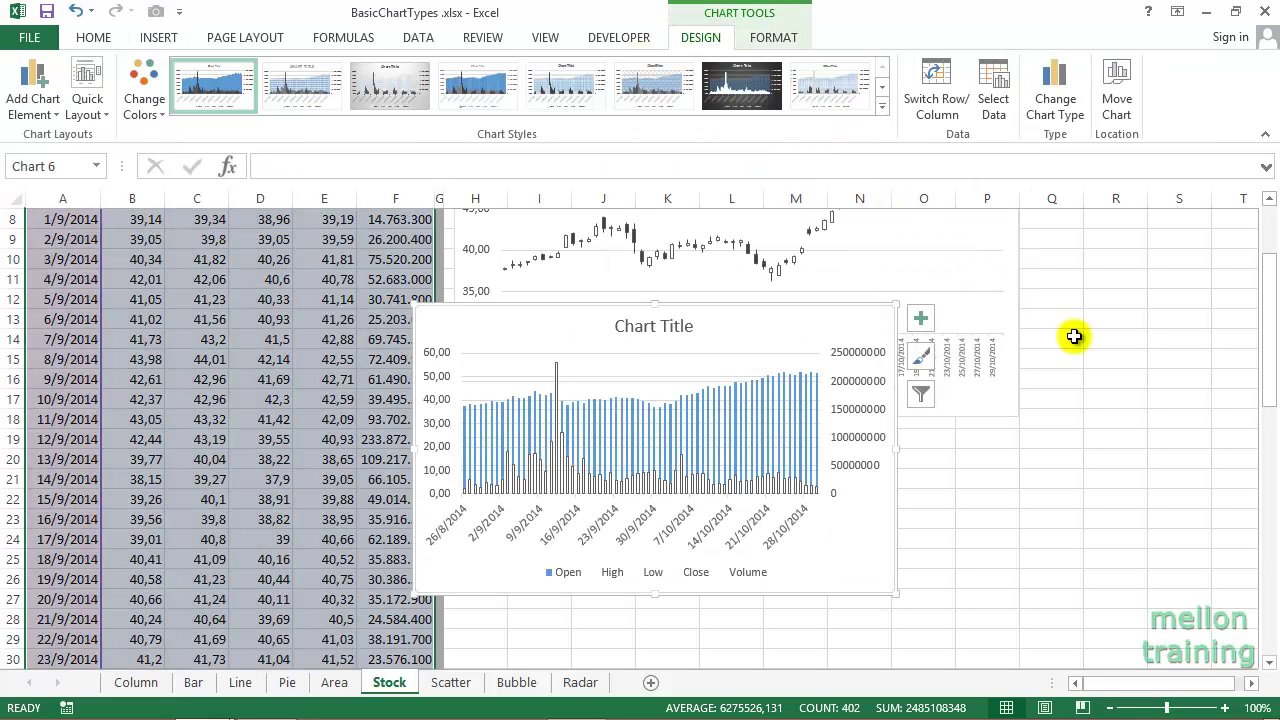
scroll(1118, 388, down, 1)
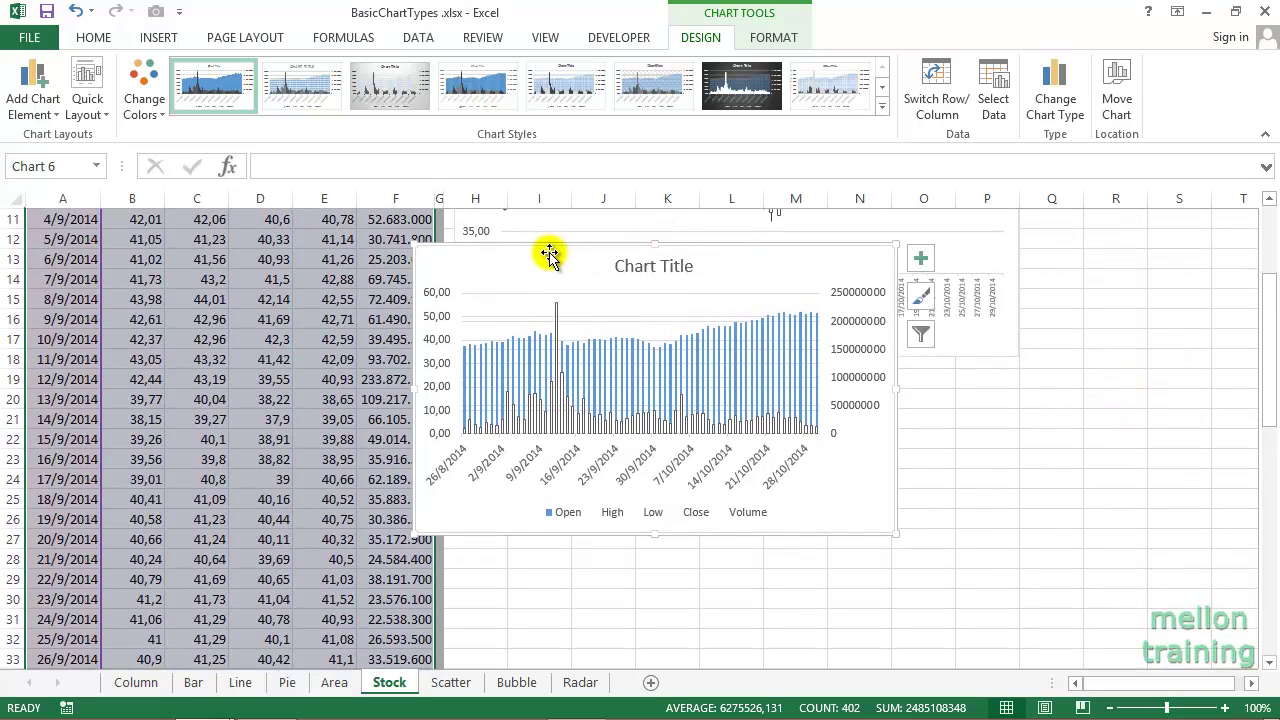
click(534, 260)
drag(551, 278, 573, 378)
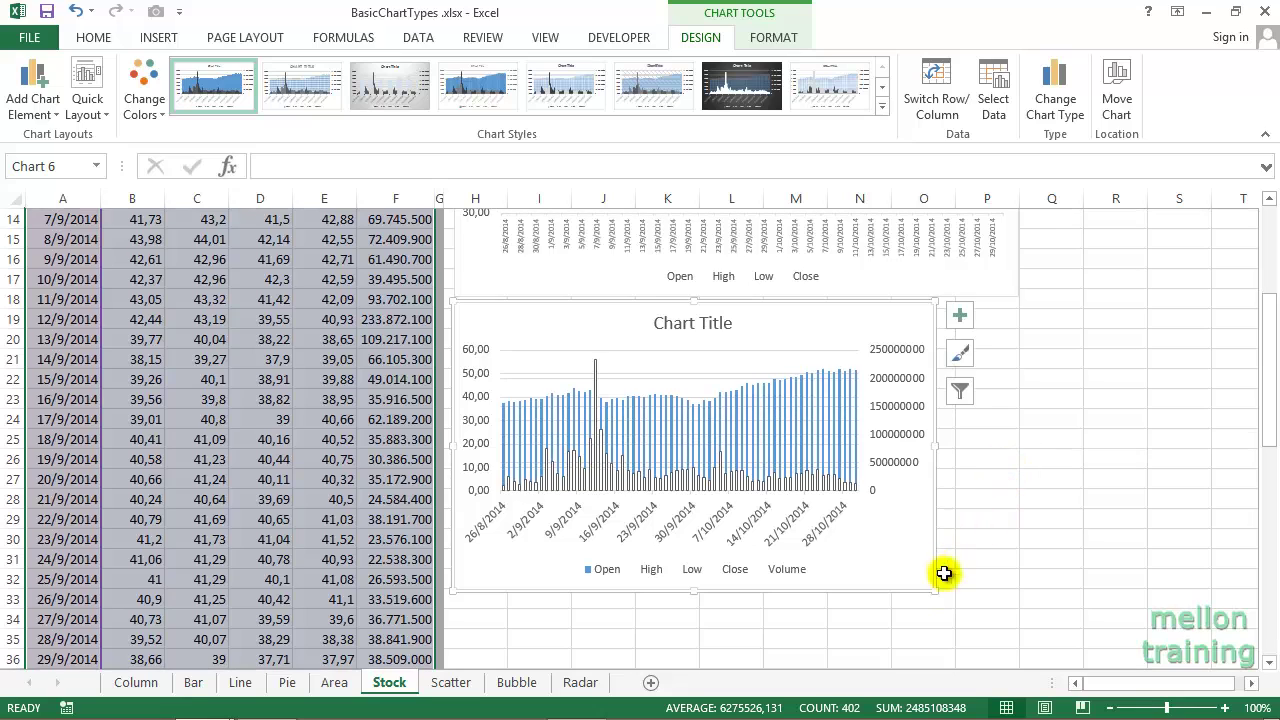
drag(935, 592, 1018, 640)
scroll(1110, 545, down, 1)
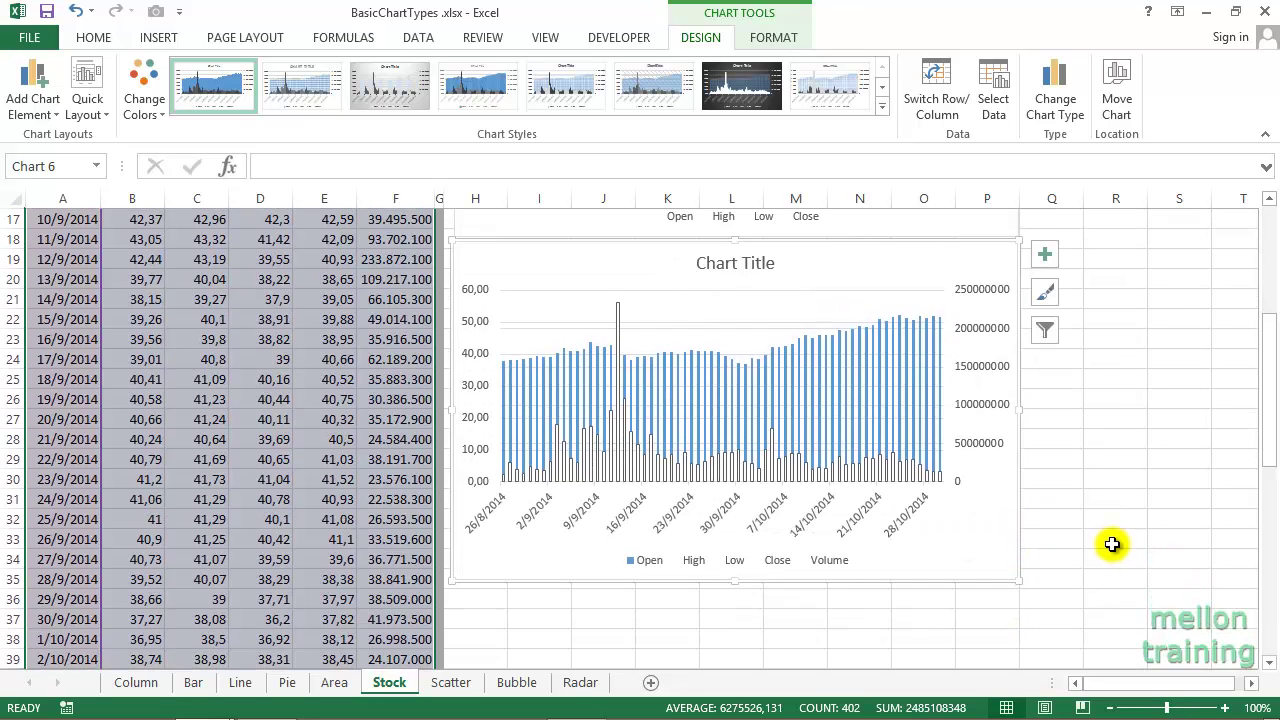
click(1100, 535)
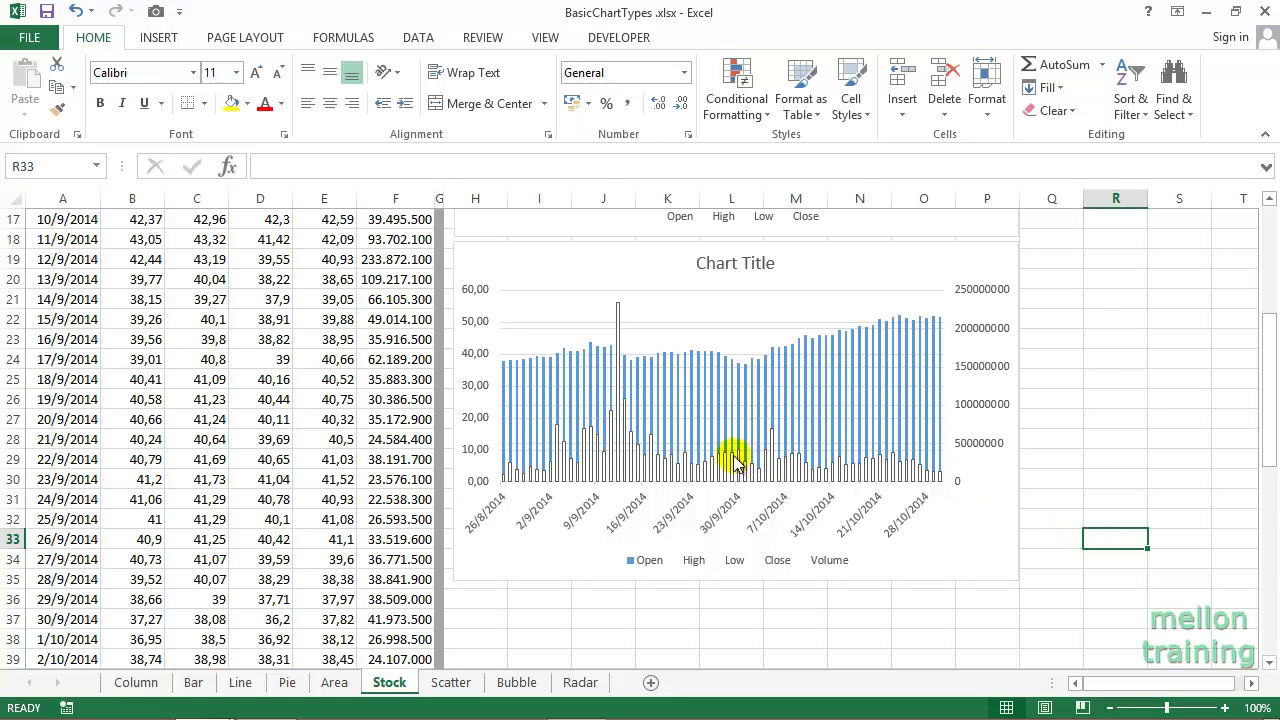
click(472, 345)
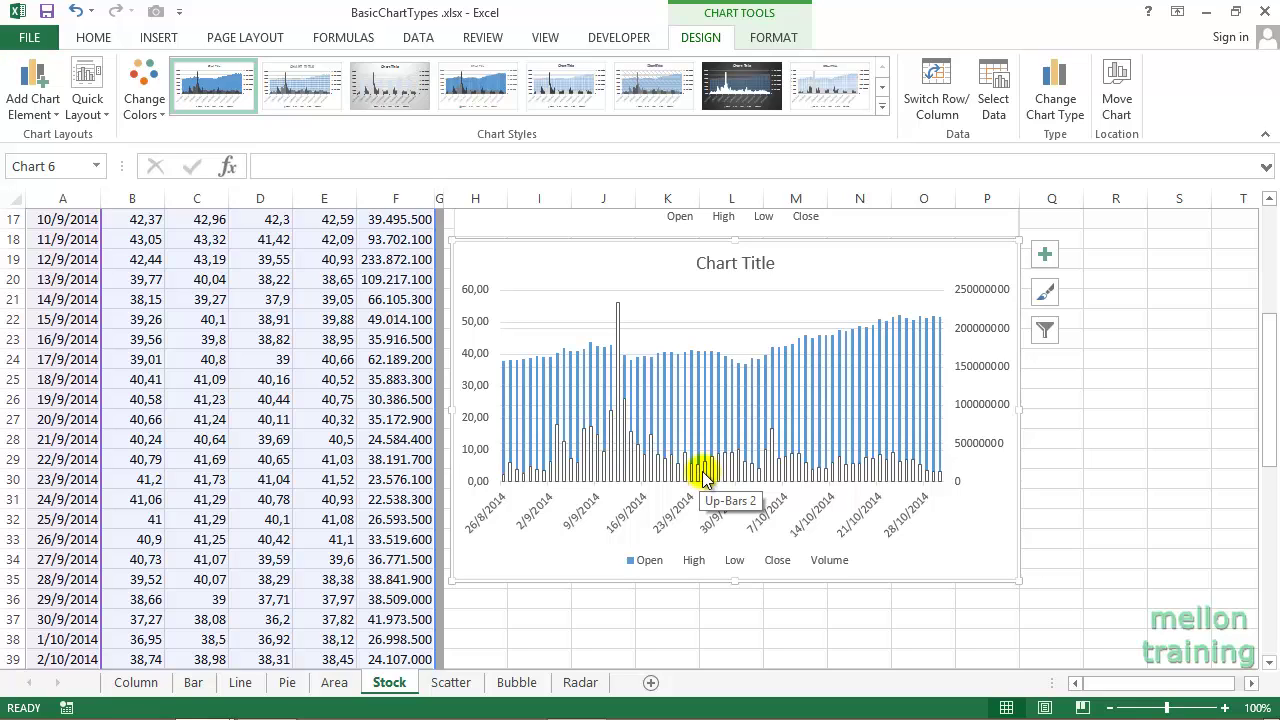
mouse_move(703, 478)
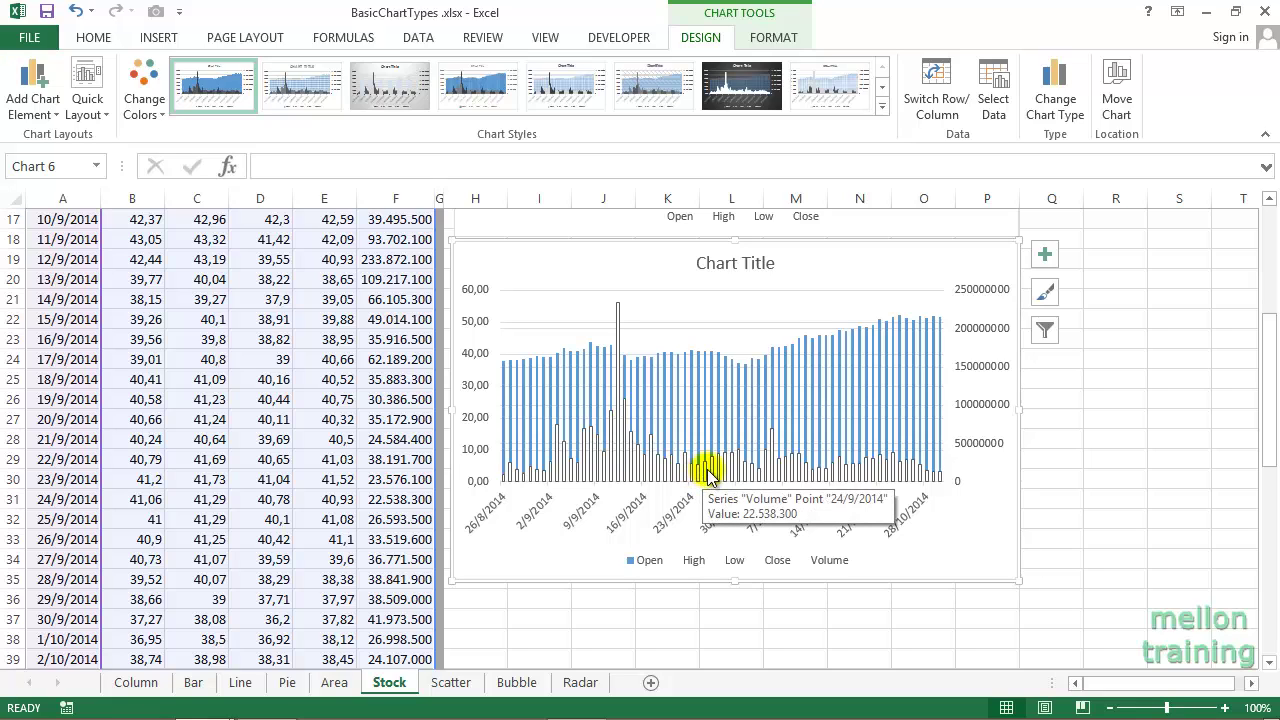
click(643, 515)
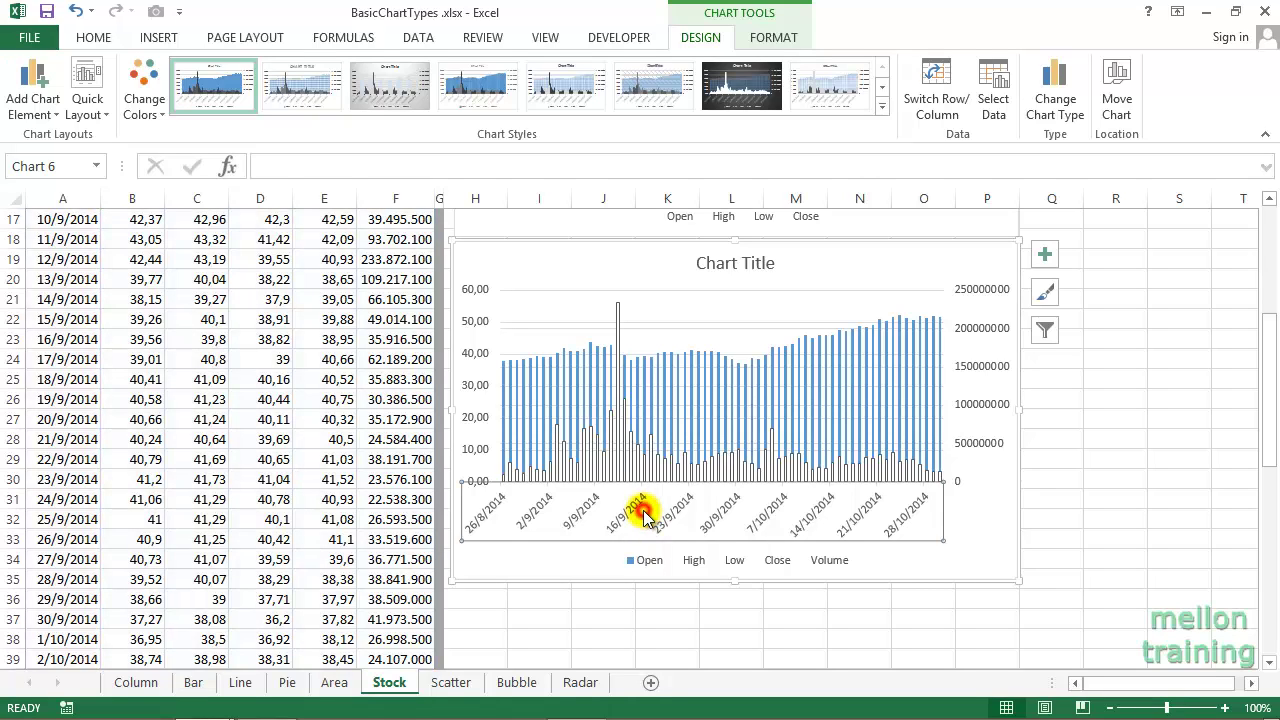
Set the date axis text direction to Rotate all text 90°
double_click(643, 515)
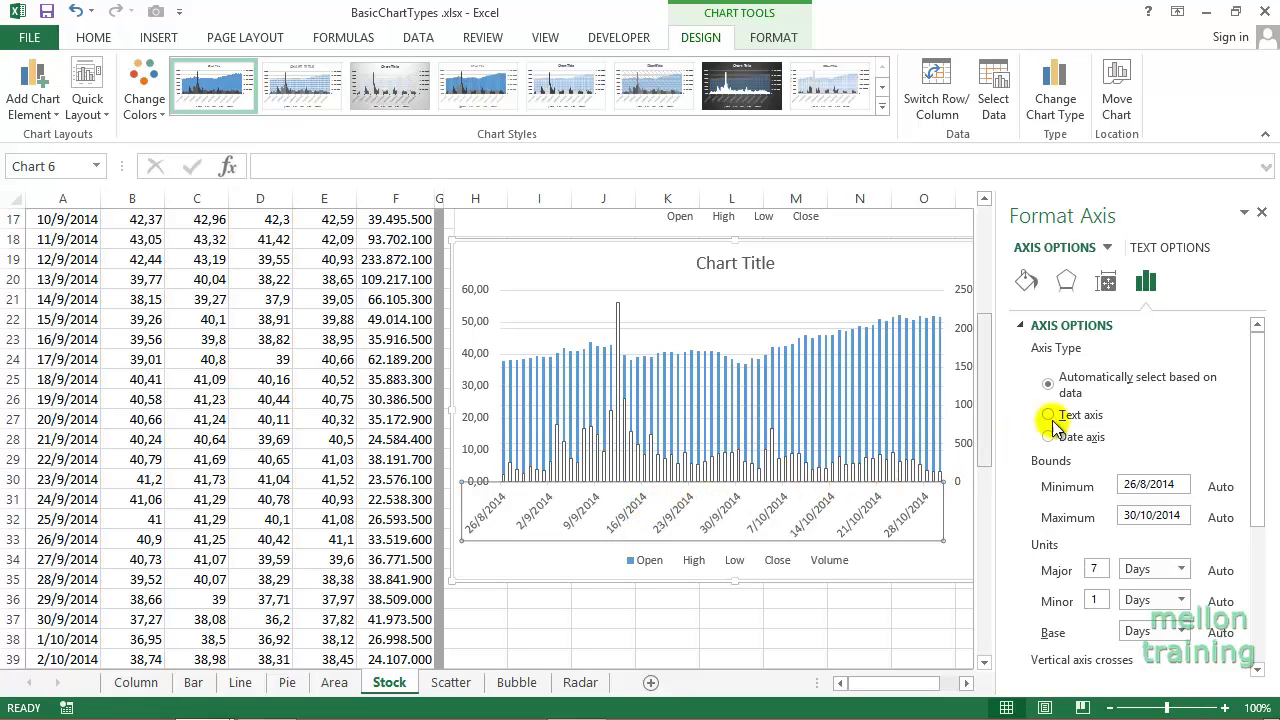
click(1108, 284)
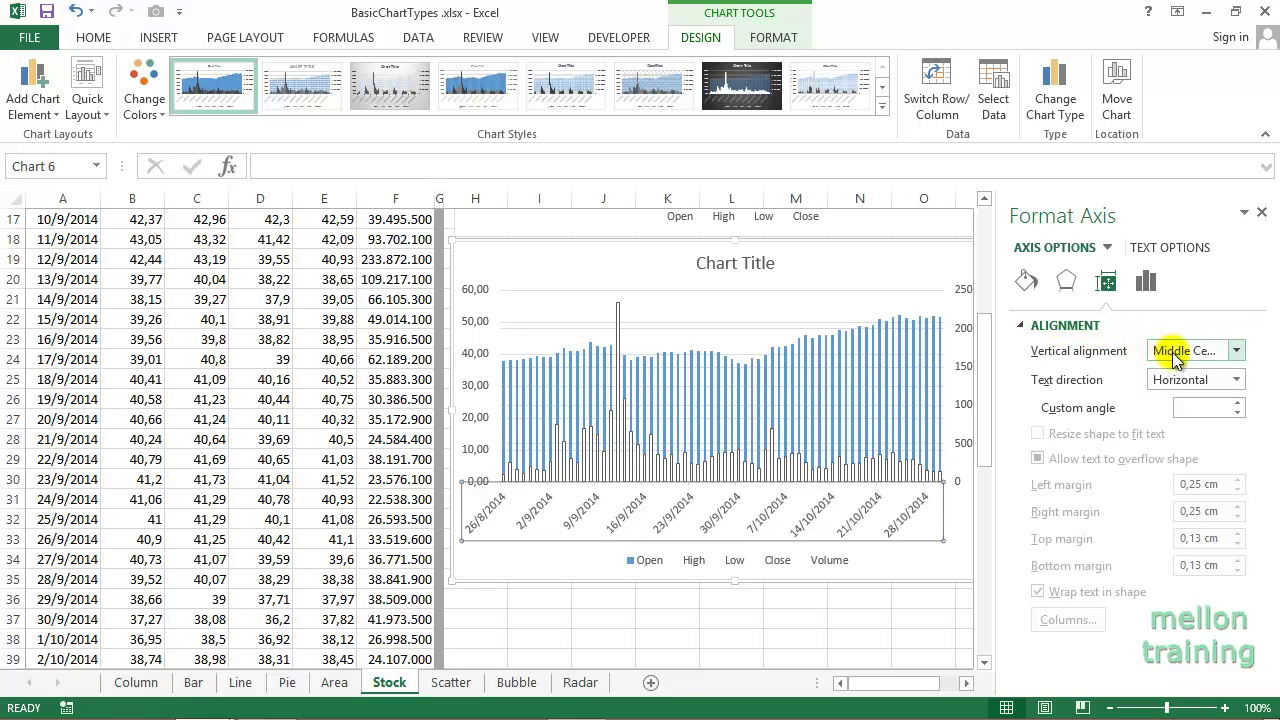
click(1238, 381)
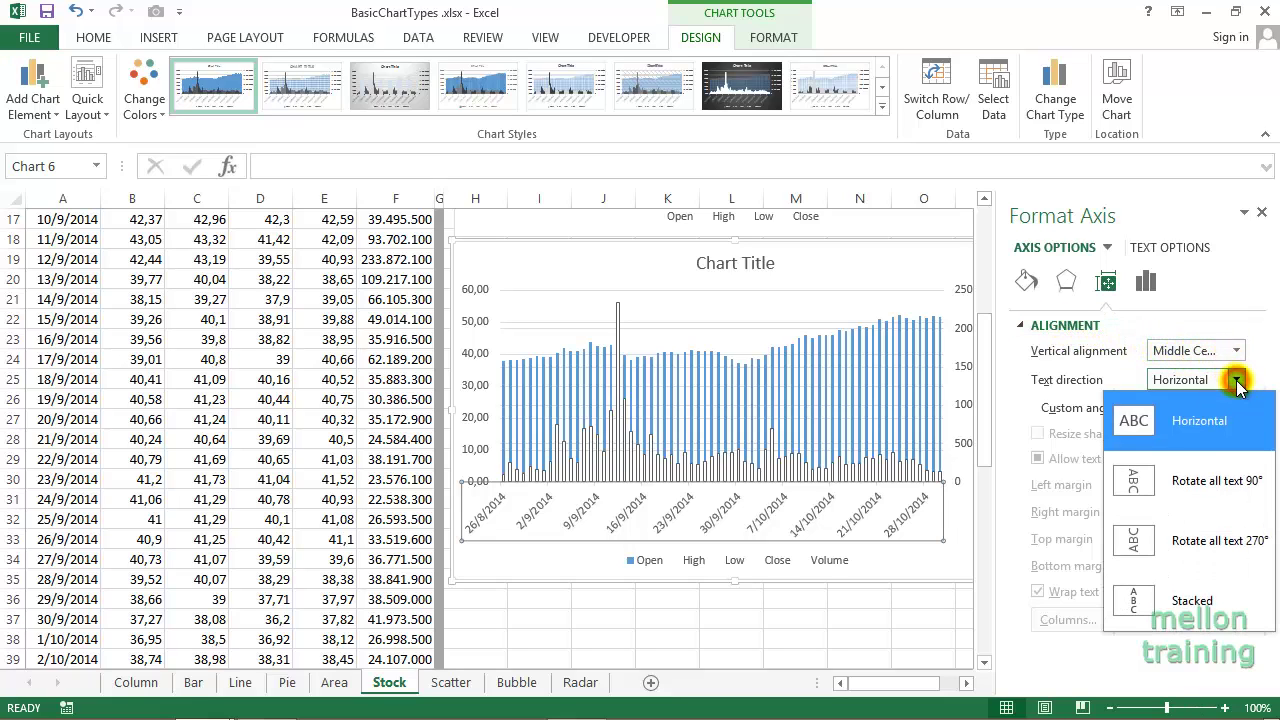
click(1190, 490)
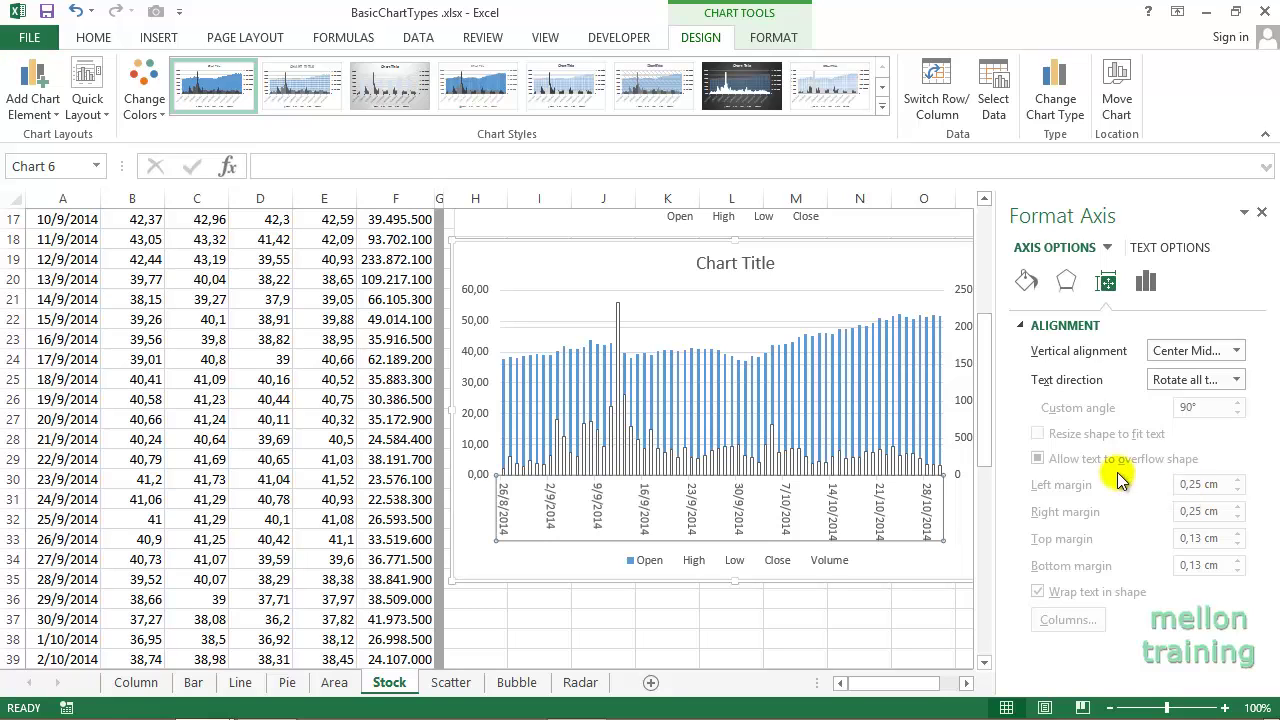
click(108, 38)
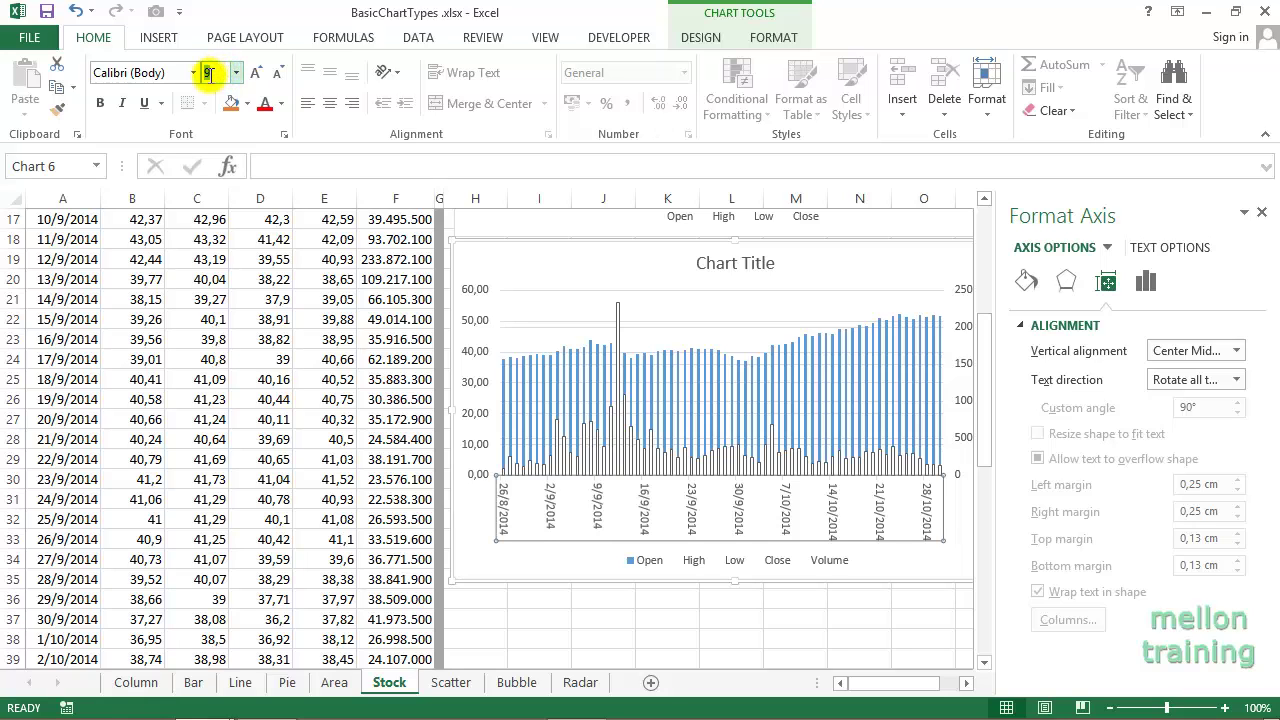
Give the volume chart's date labels font size 6 and close the formatting pane
click(207, 73)
text(6)
key(Return)
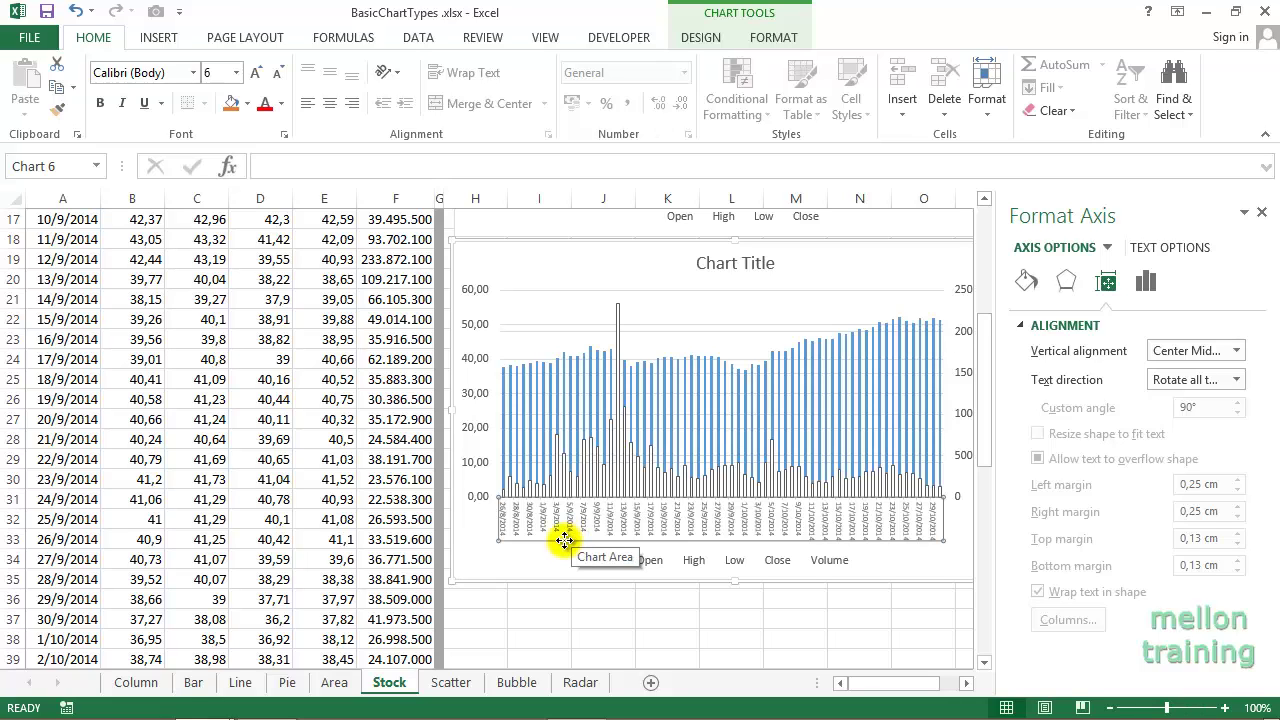
click(538, 260)
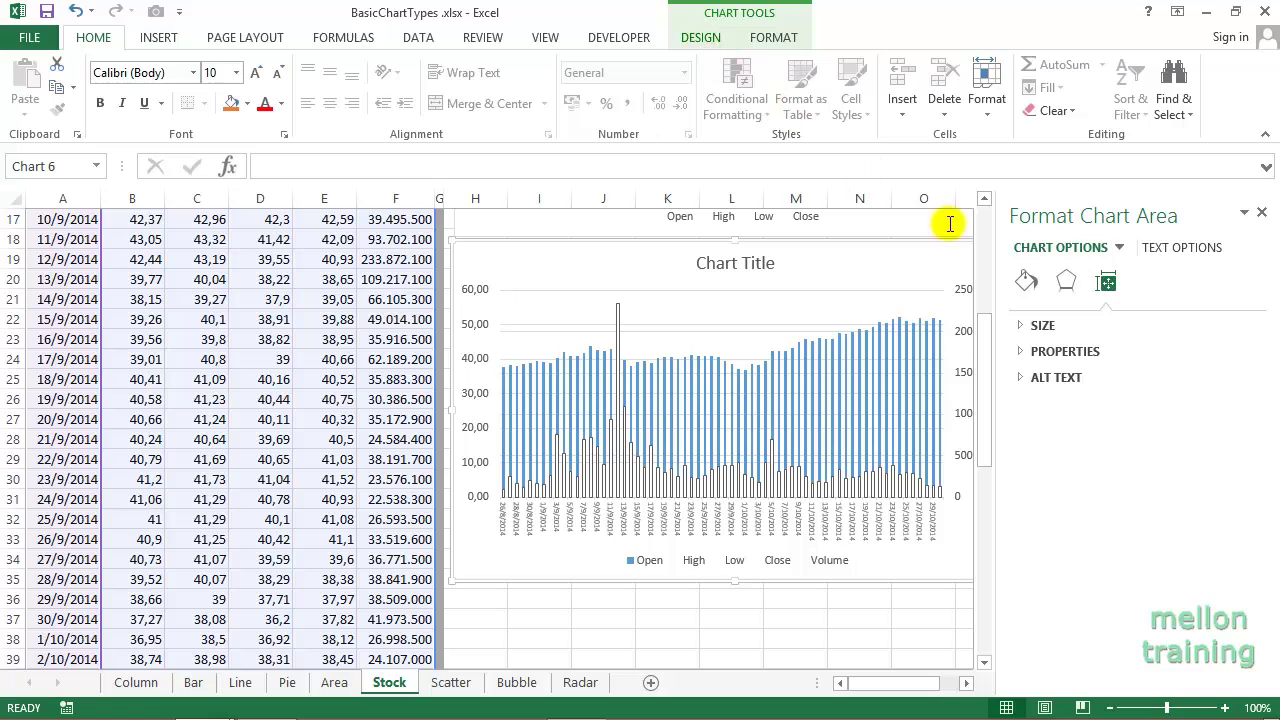
click(1261, 213)
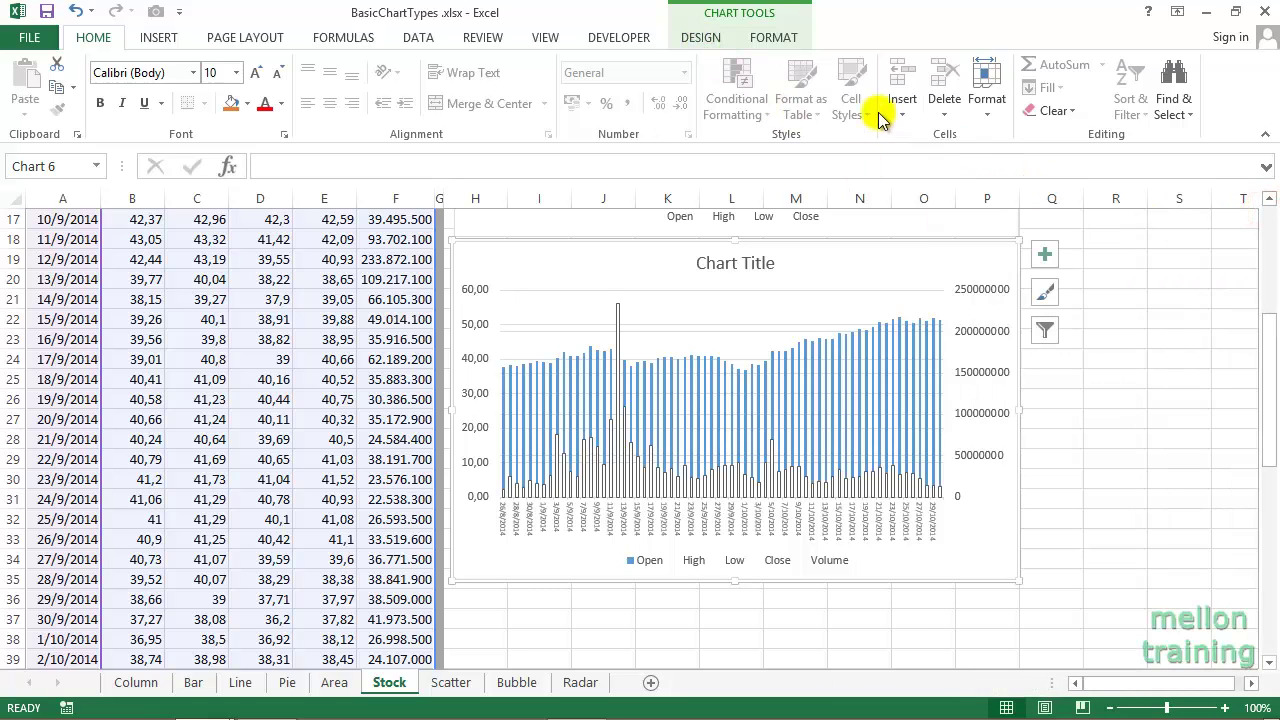
click(700, 38)
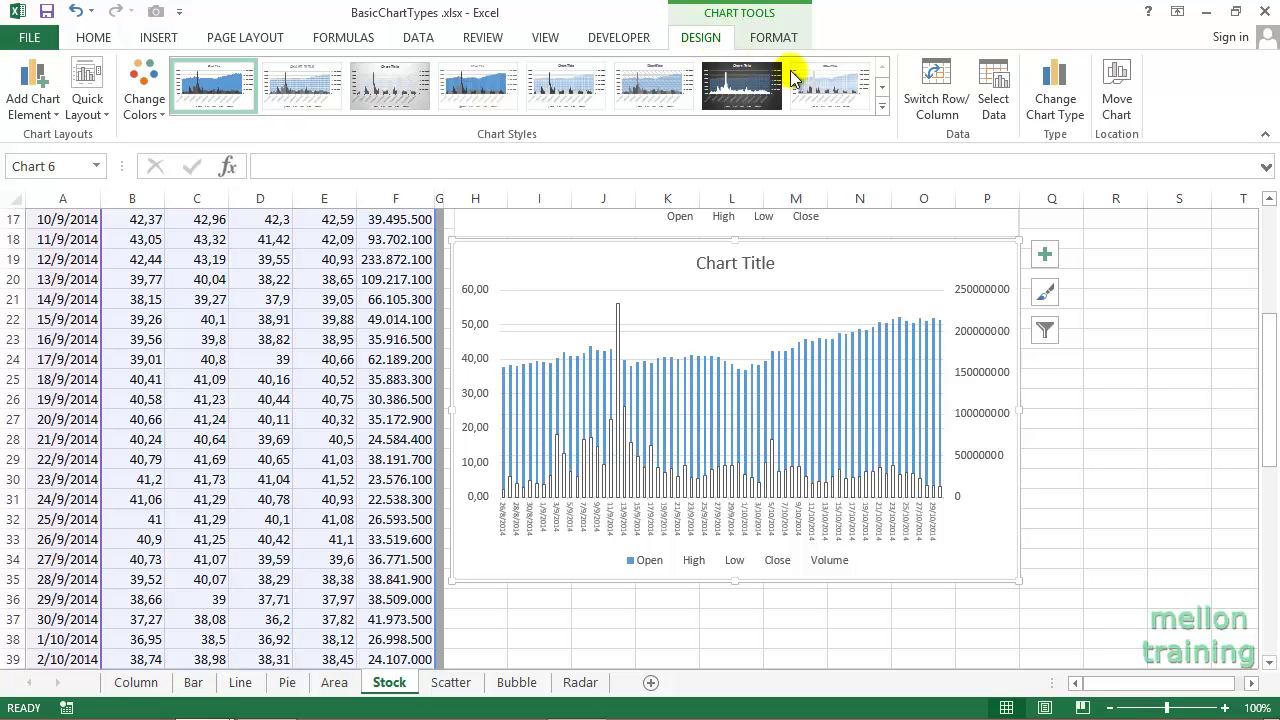
Make the chart a combo with Close and Volume as clustered columns, Volume on the secondary axis
click(1052, 105)
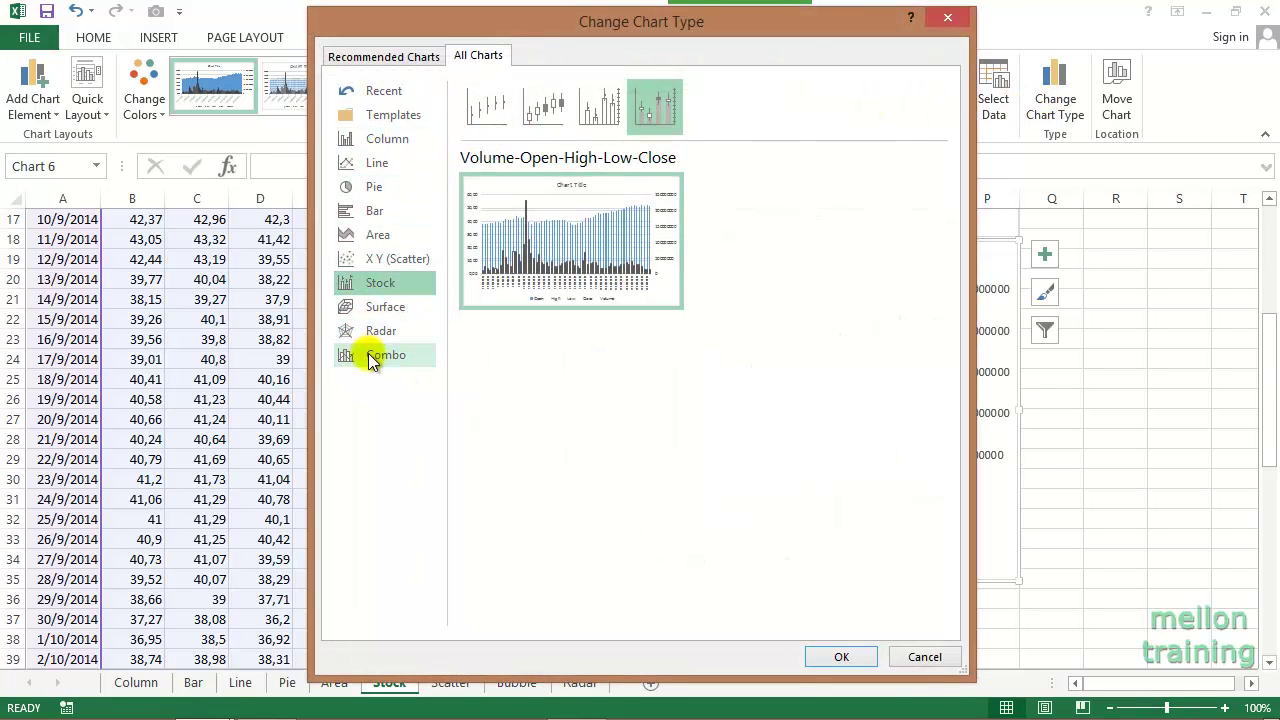
click(368, 356)
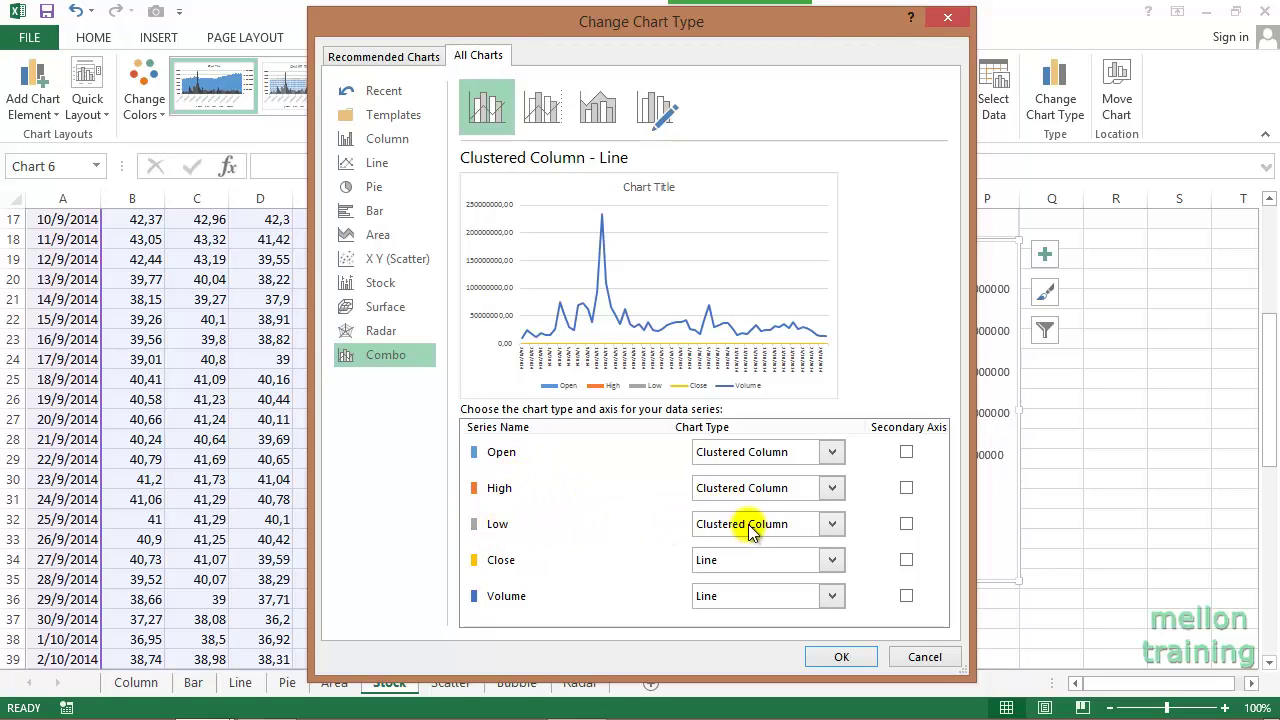
click(832, 560)
click(724, 236)
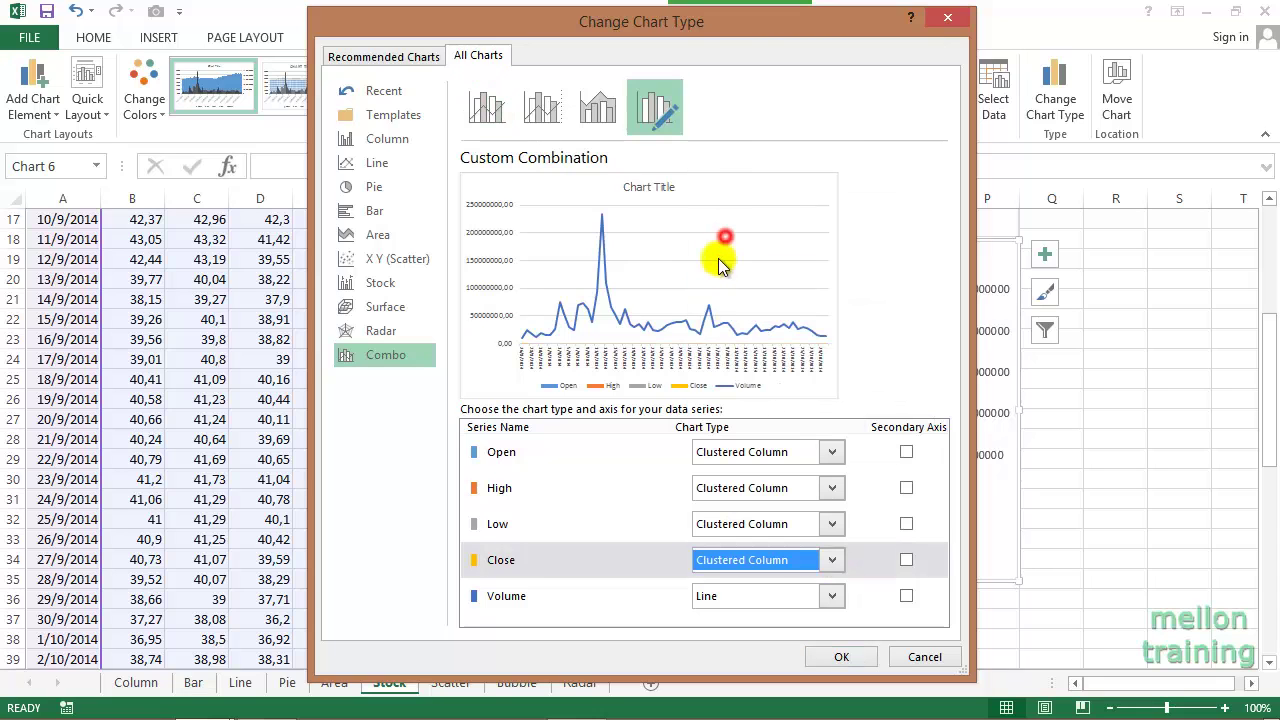
click(832, 596)
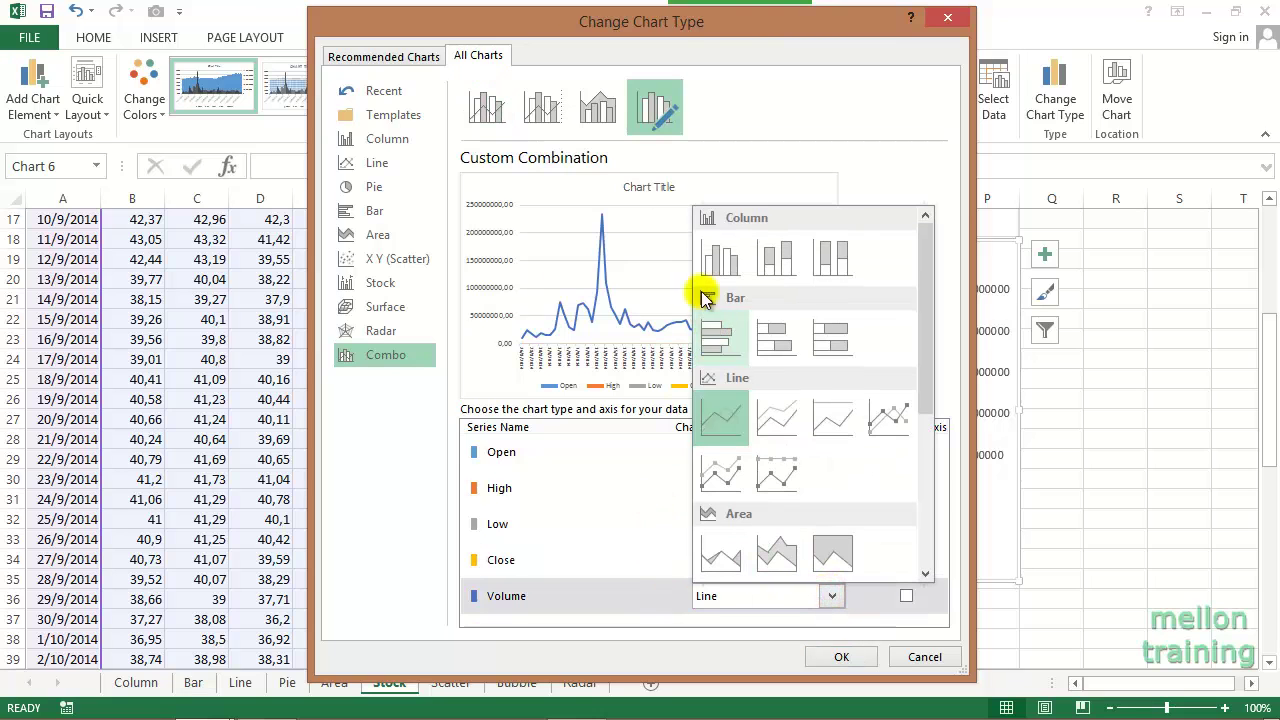
click(718, 262)
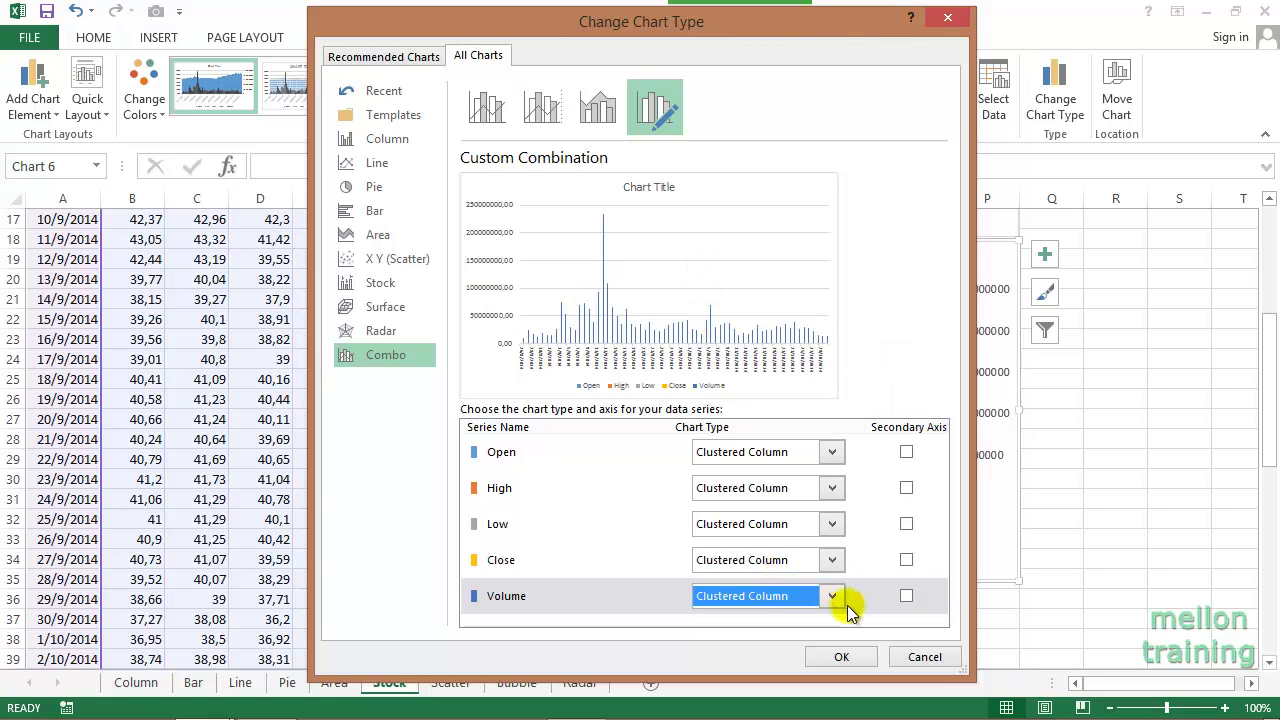
click(906, 596)
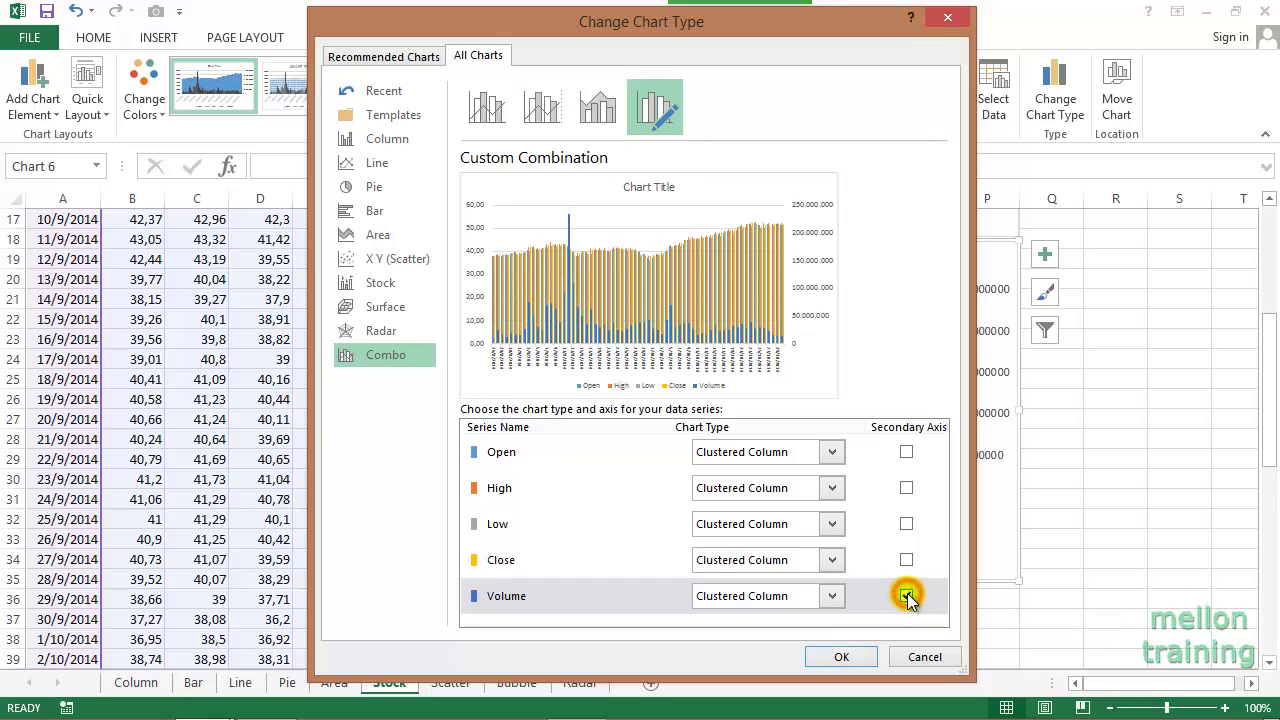
Apply the clustered-column combo with Volume on a secondary axis, then deselect the chart
click(834, 655)
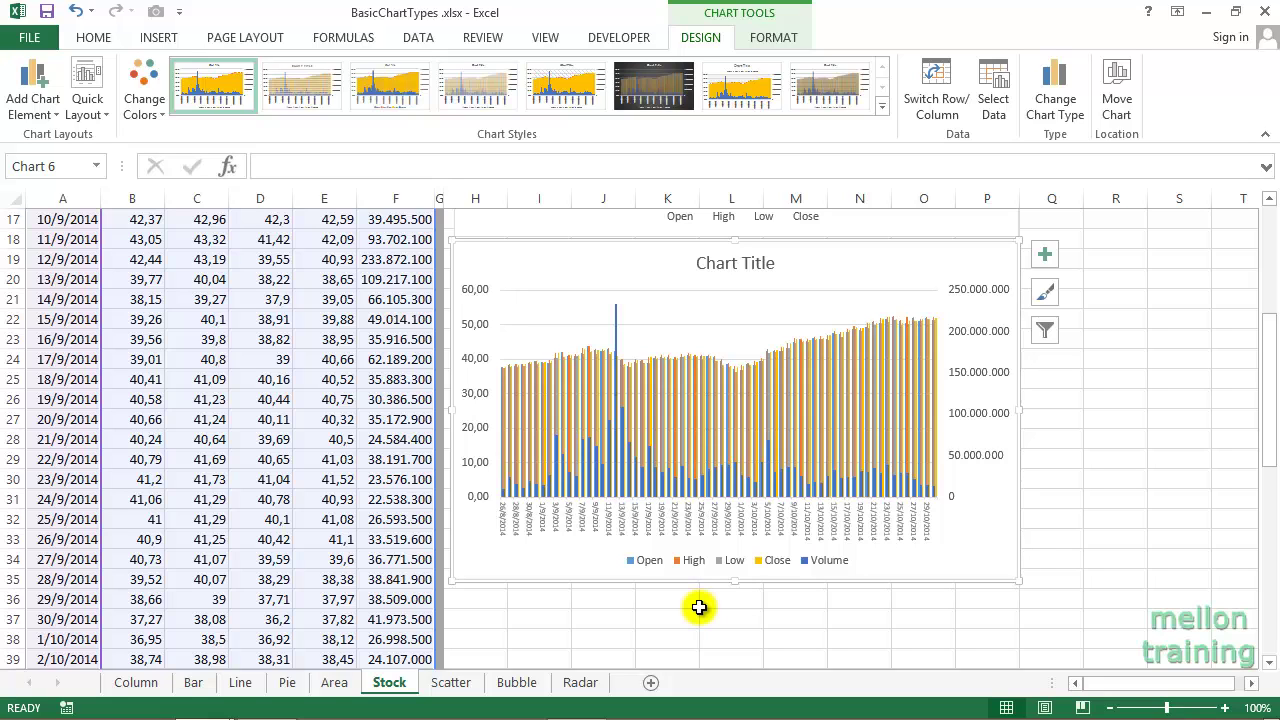
click(677, 620)
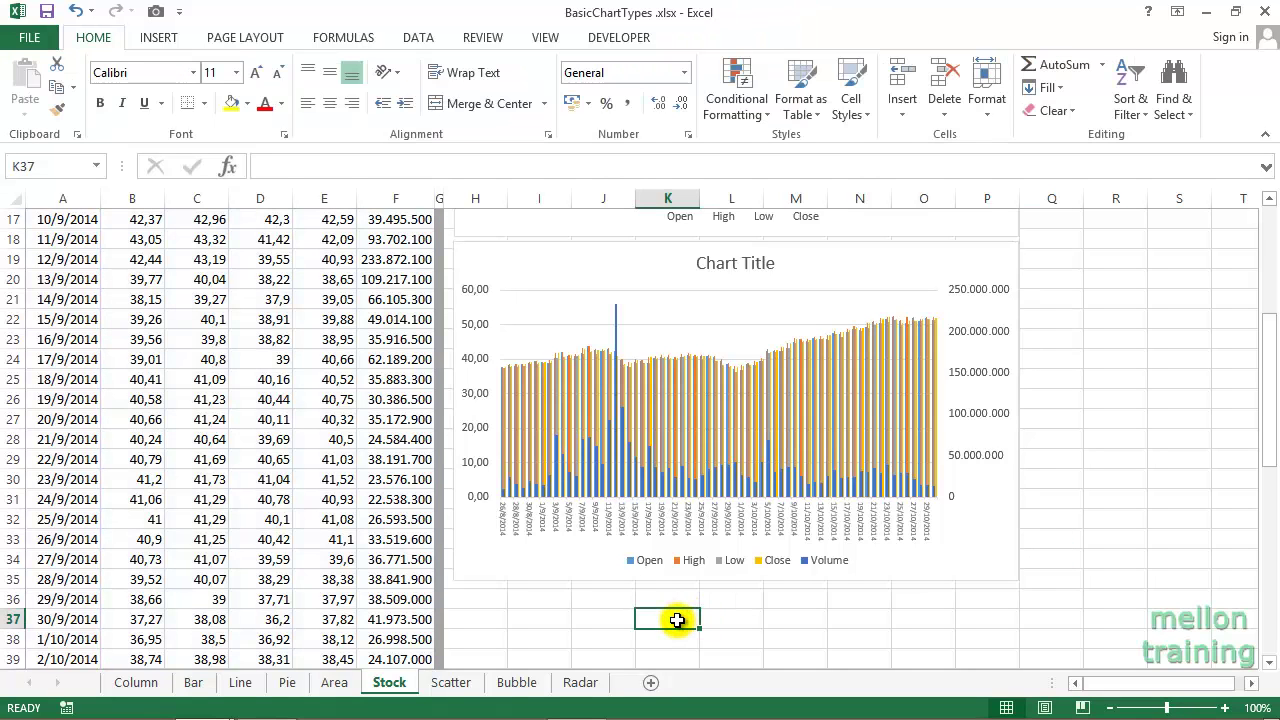